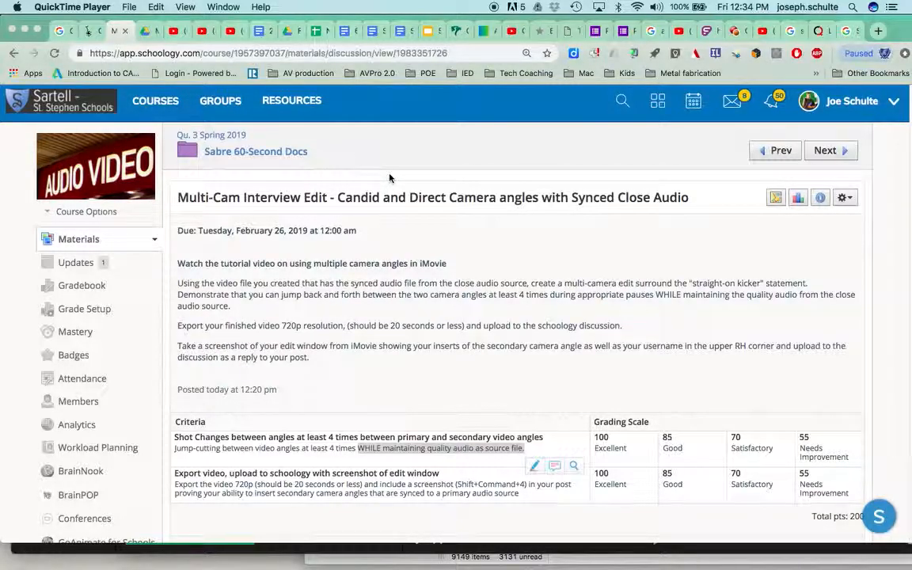
Step: Review the multi-cam interview assignment's two grading criteria, covering the shot changes and the 720p export with screenshot
scroll(431, 242, "down", 2)
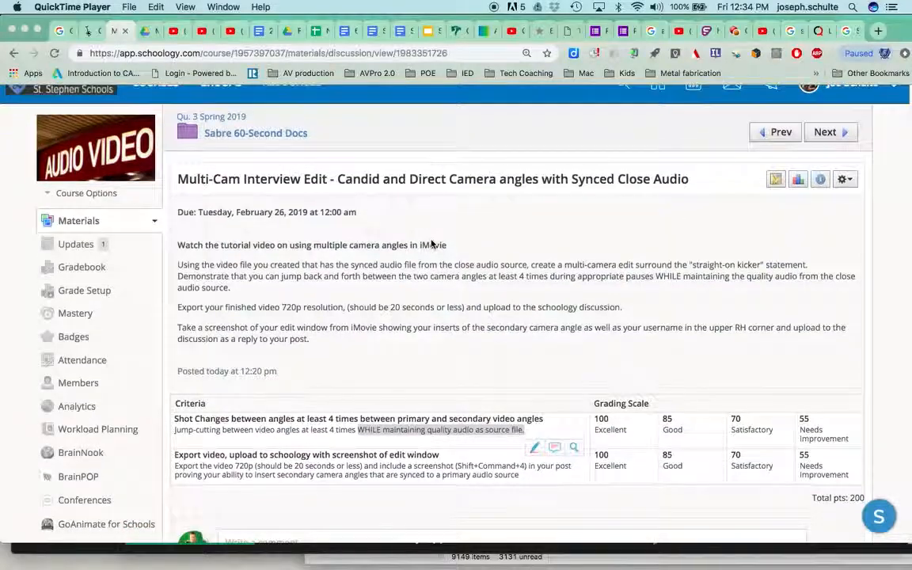
scroll(328, 410, "down", 1)
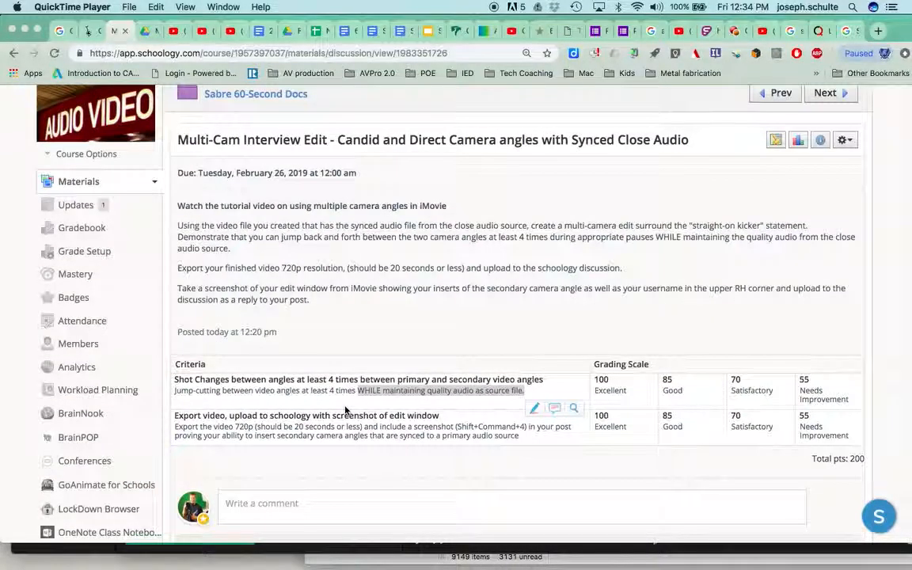
mouse_move(175, 383)
left_mouse_down()
mouse_move(356, 401)
mouse_move(433, 381)
left_mouse_up()
left_click(178, 375)
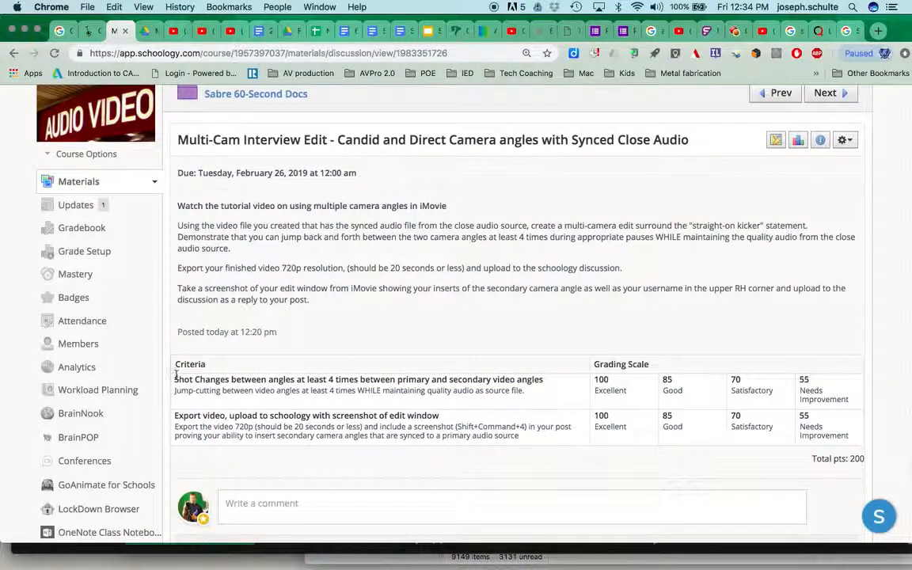
mouse_move(174, 376)
left_mouse_down()
mouse_move(496, 381)
mouse_move(525, 390)
left_mouse_up()
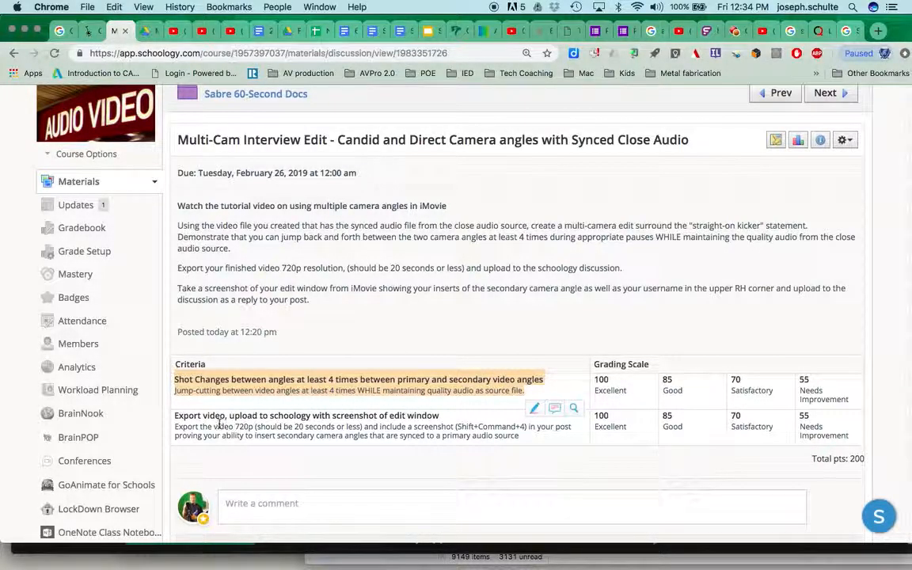
mouse_move(234, 425)
left_mouse_down()
mouse_move(422, 447)
mouse_move(522, 444)
left_mouse_up()
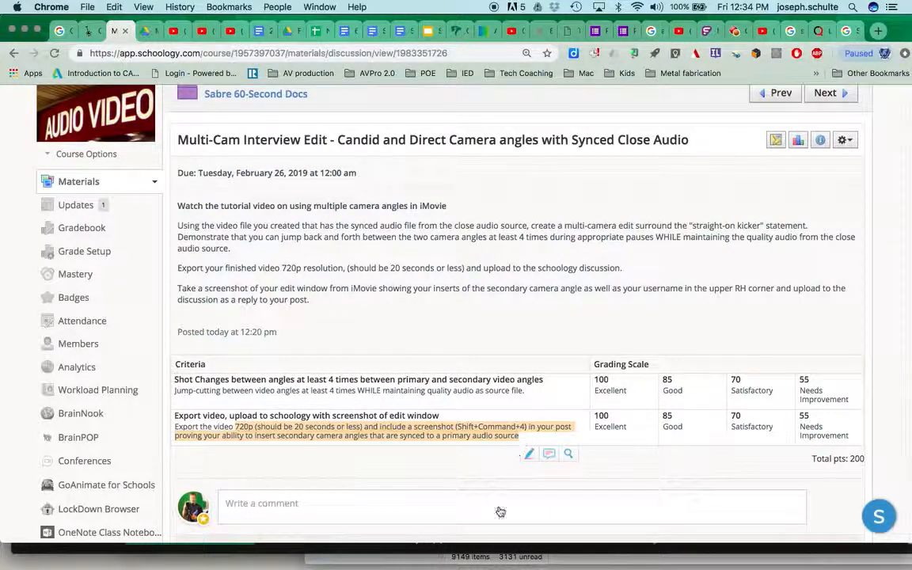
Step: Switch to iMovie and open the existing "Multi-Source Audio sync" project
mouse_move(467, 564)
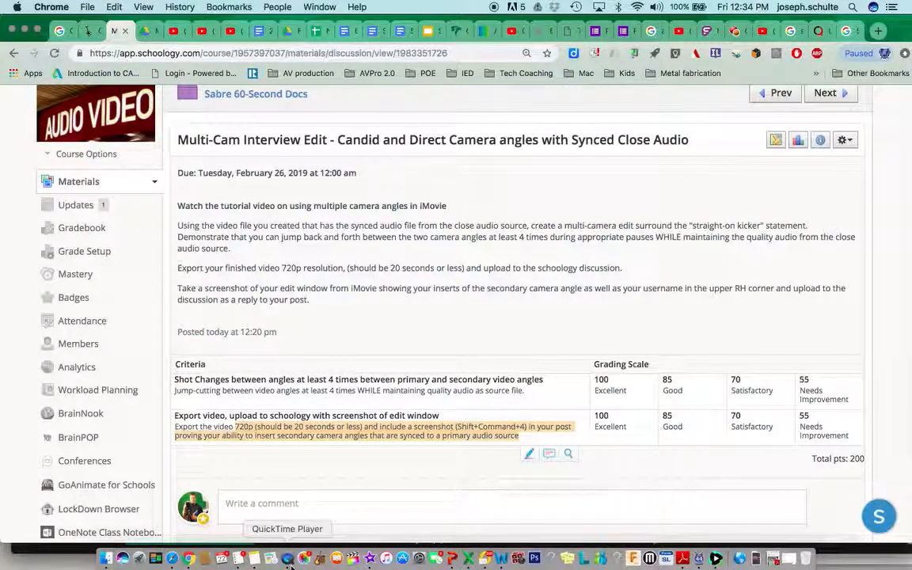
left_click(369, 558)
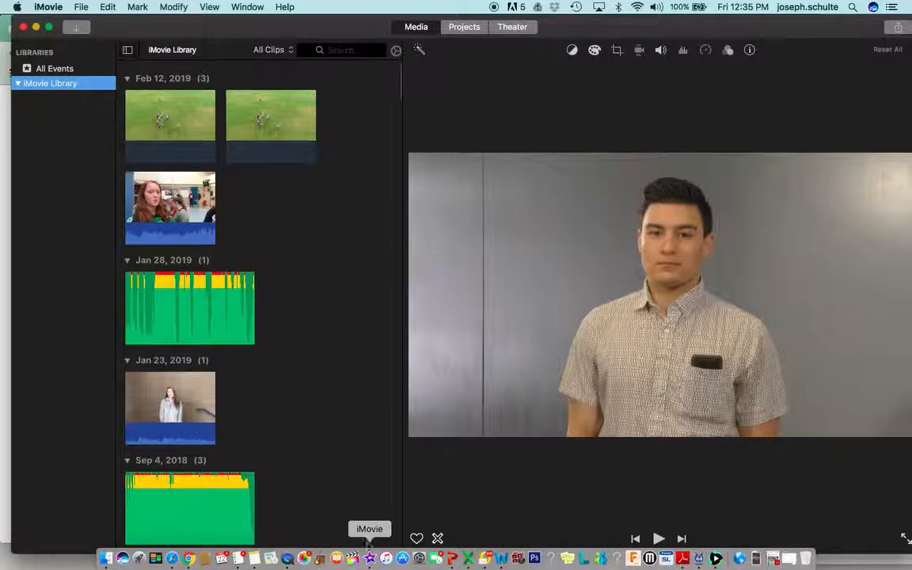
left_click(283, 273)
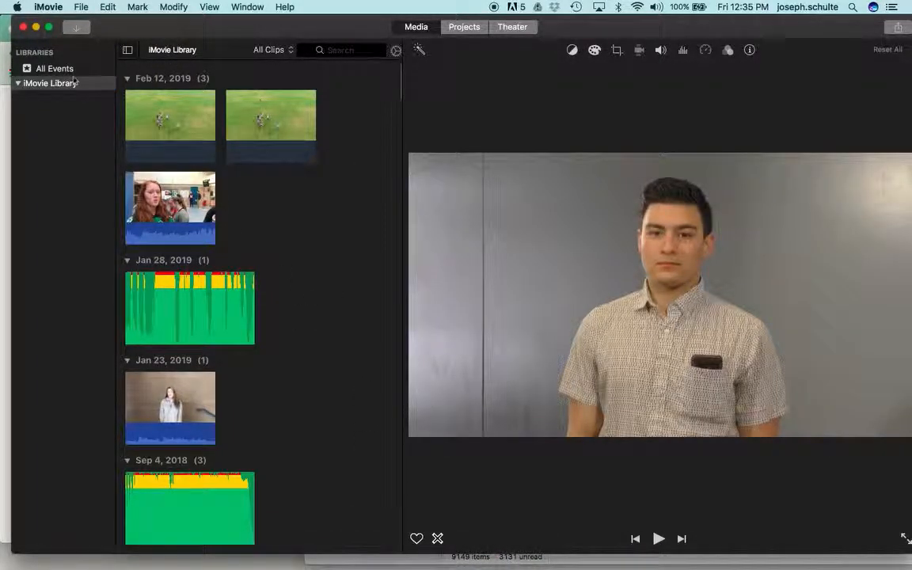
left_click(462, 27)
left_click(393, 188)
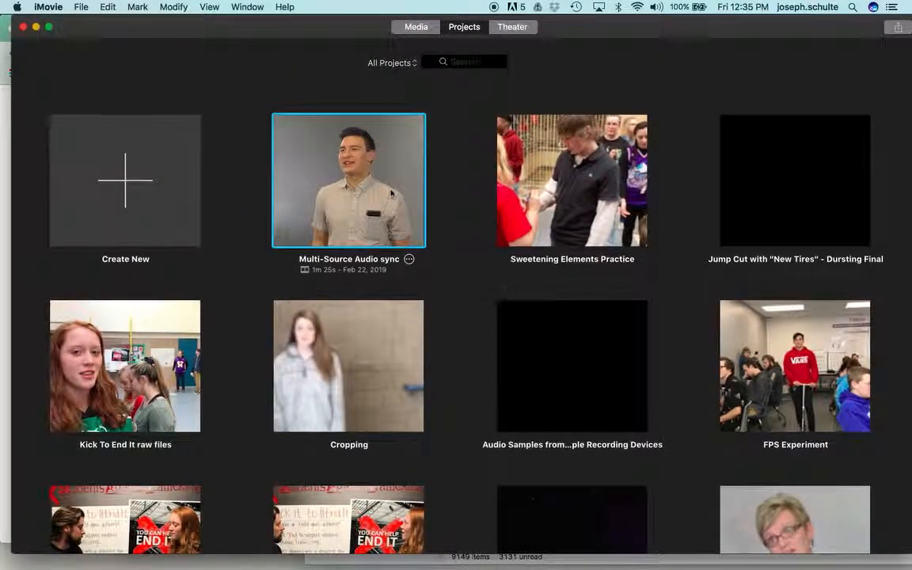
double_click(390, 192)
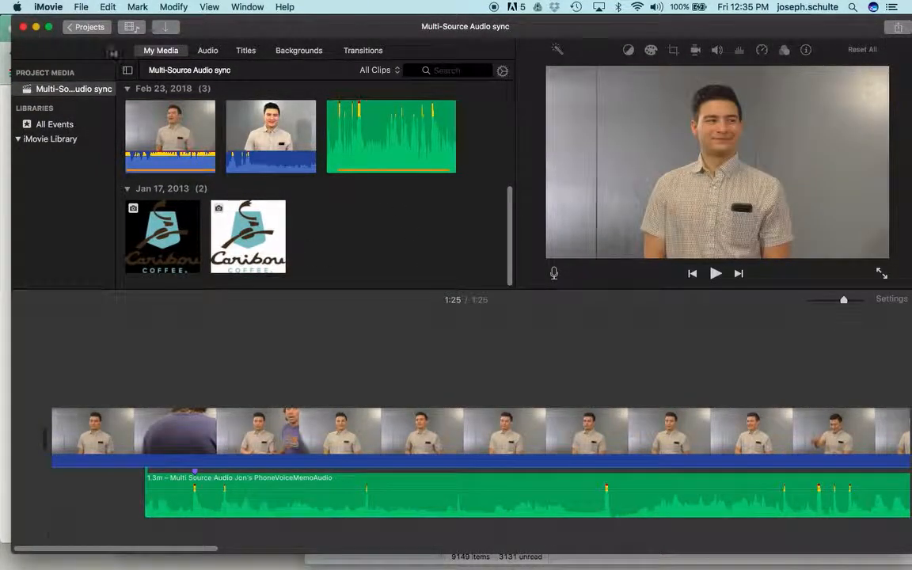
Step: Return to the project overview and create a new movie project
left_click(88, 27)
left_click(116, 159)
left_click(123, 255)
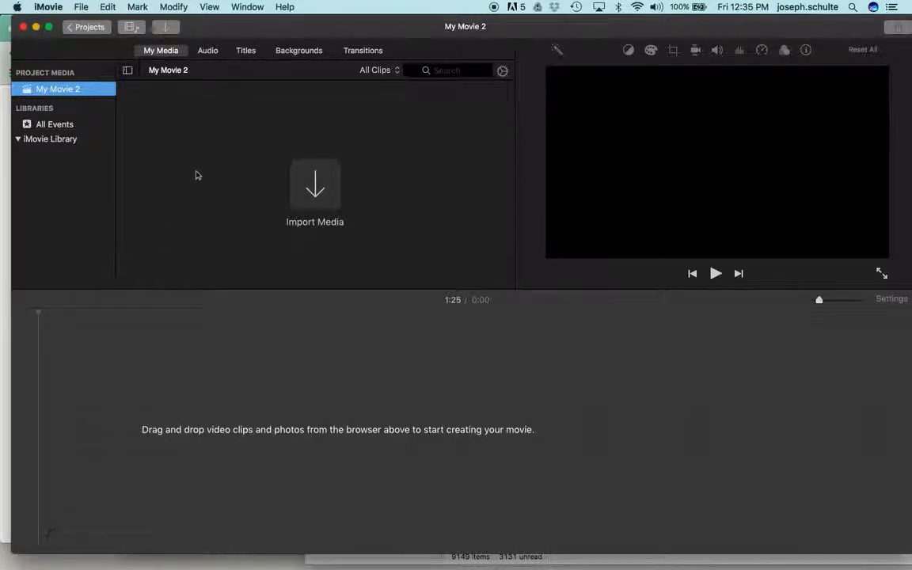
Step: Sort the Movies folder by newest content and import the MultiSourceAudio_Synced_With_Secondary_Camera_Angle MP4 into the project media
left_click(313, 201)
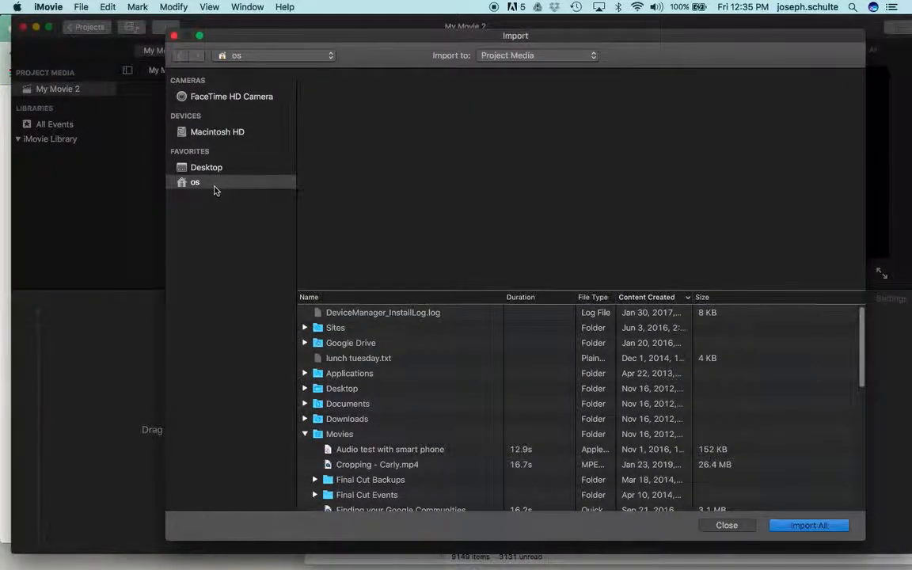
left_click(207, 190)
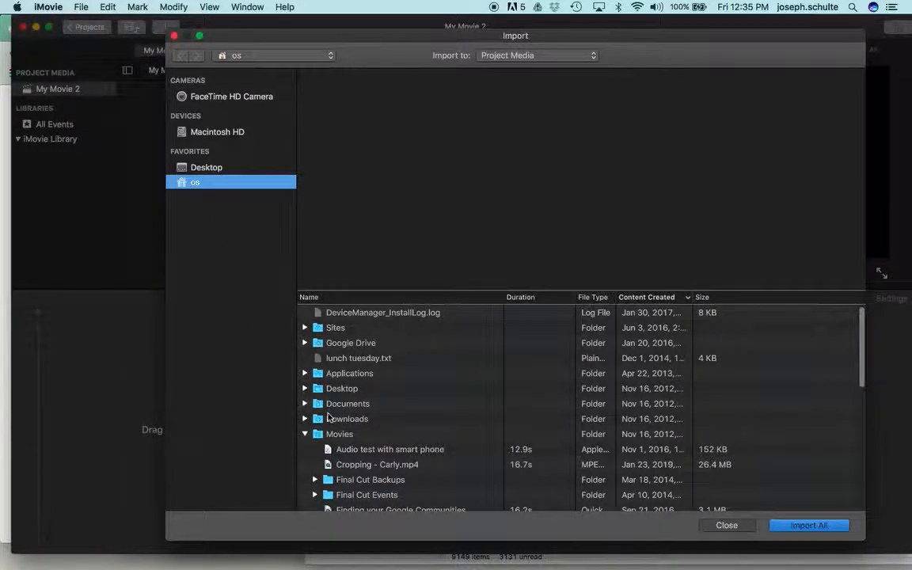
scroll(345, 441, "down", 3)
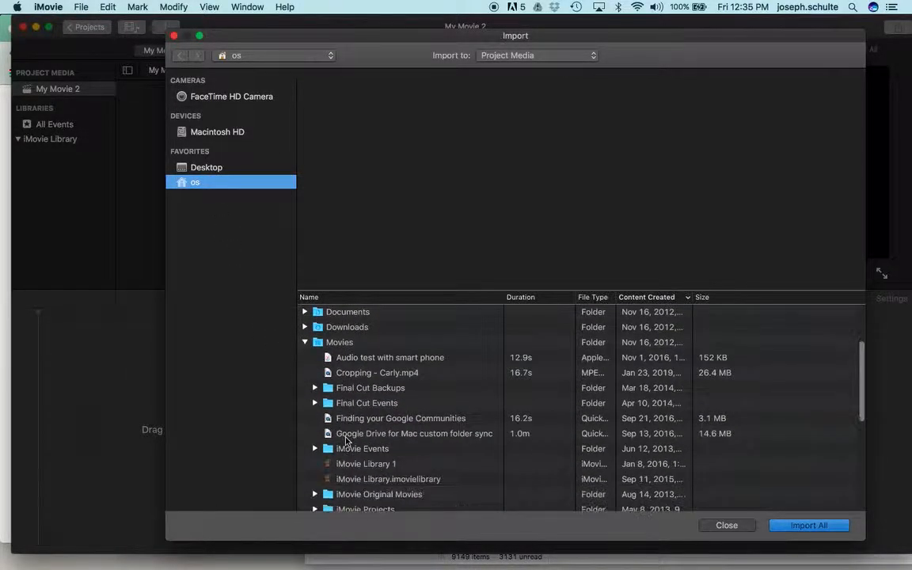
scroll(383, 385, "up", 1)
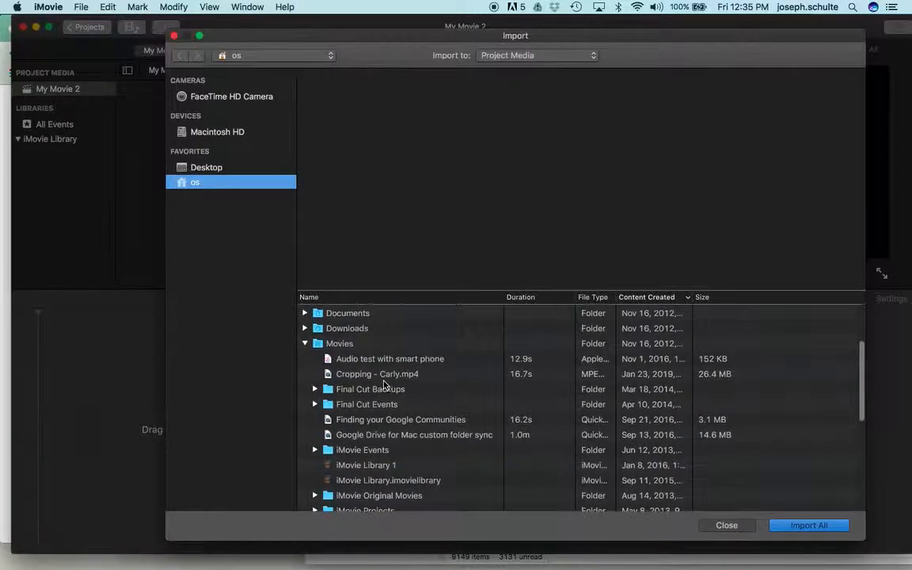
left_click(645, 299)
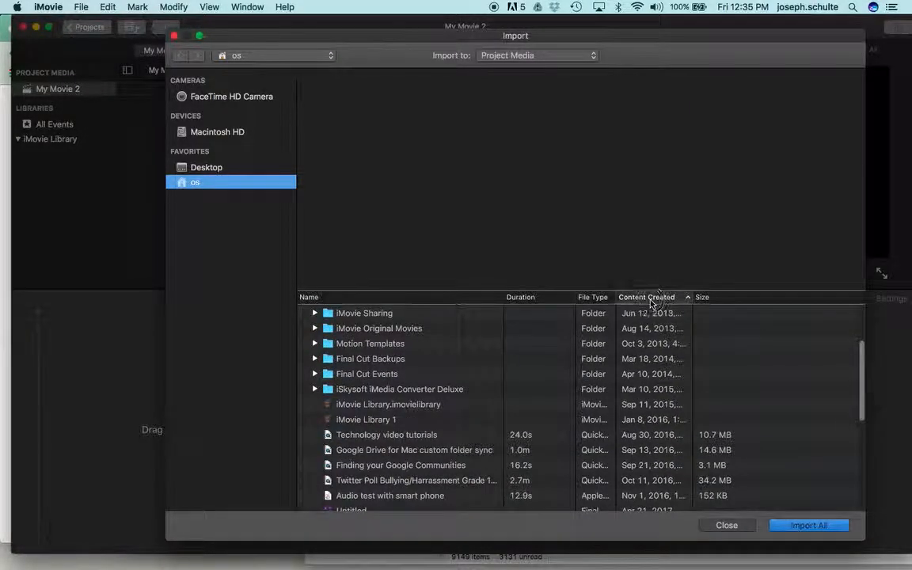
left_click(650, 299)
left_click(404, 362)
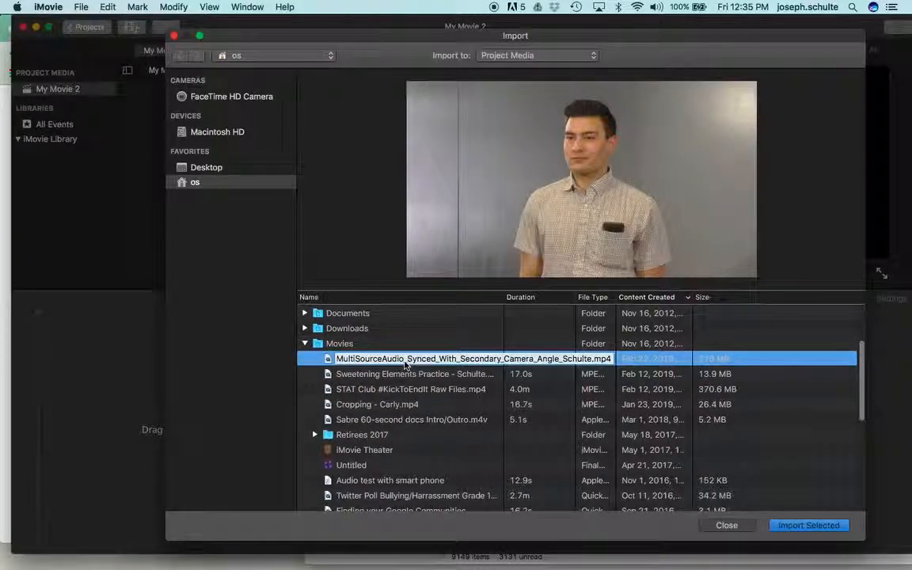
left_click(789, 526)
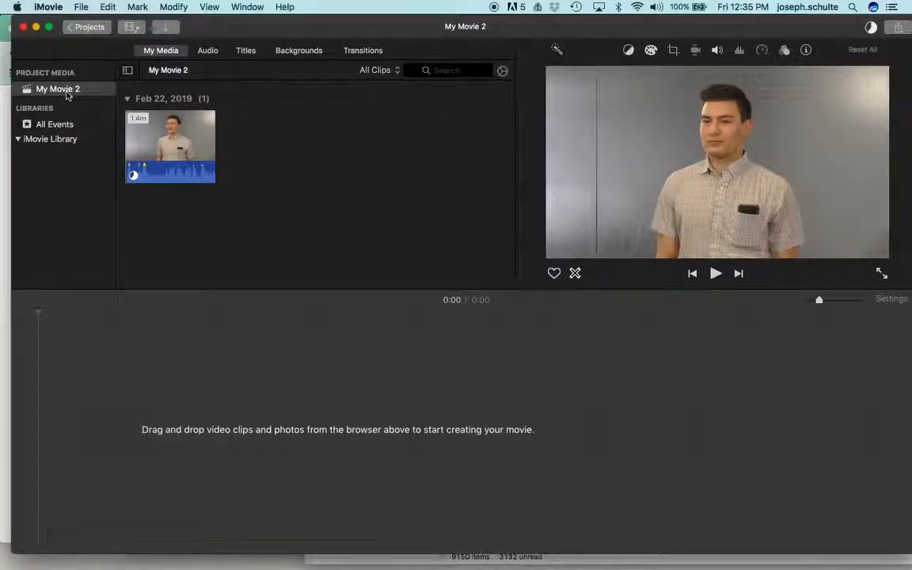
Step: Find the Feb 22, 2019 clip in the iMovie Library and play it to check its synced audio
left_click(70, 141)
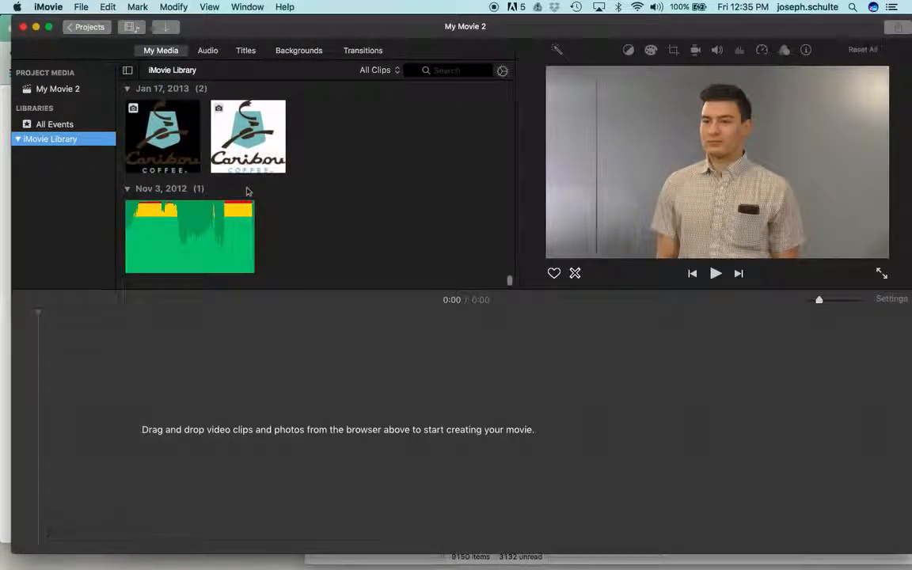
scroll(246, 189, "down", 10)
scroll(246, 188, "up", 15)
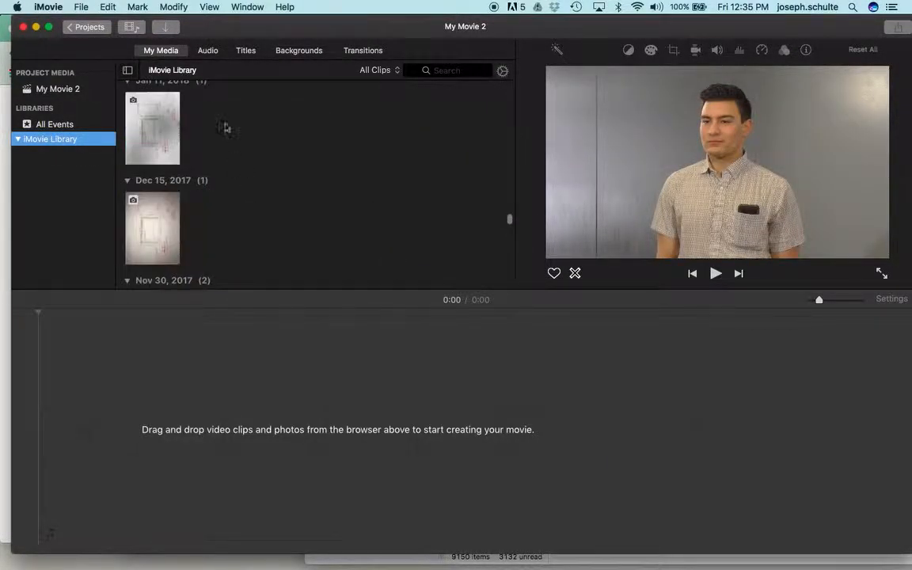
scroll(221, 117, "up", 10)
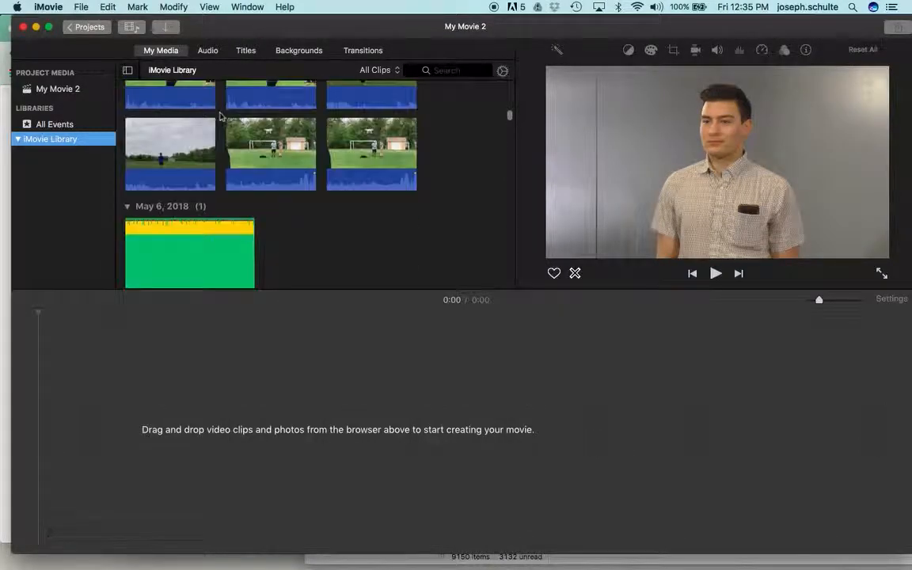
left_click(173, 144)
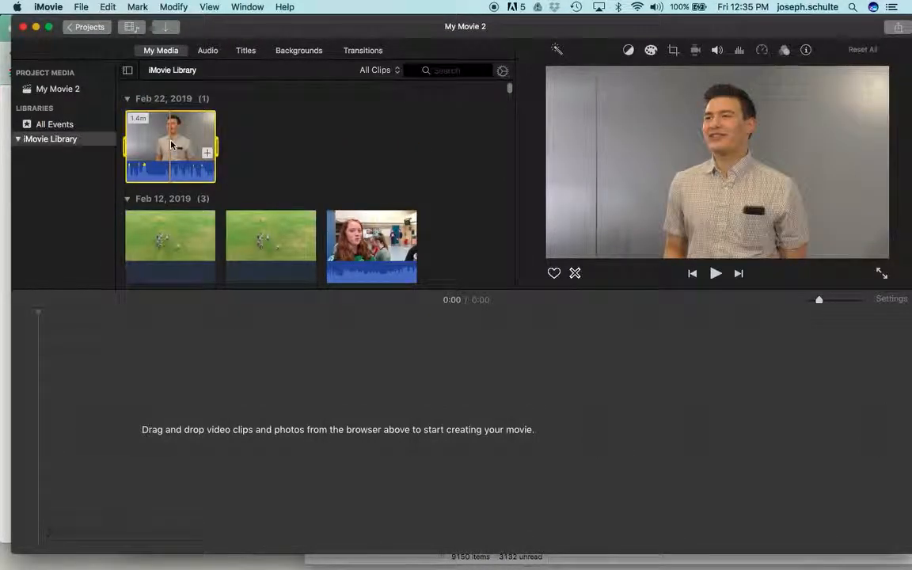
key("space")
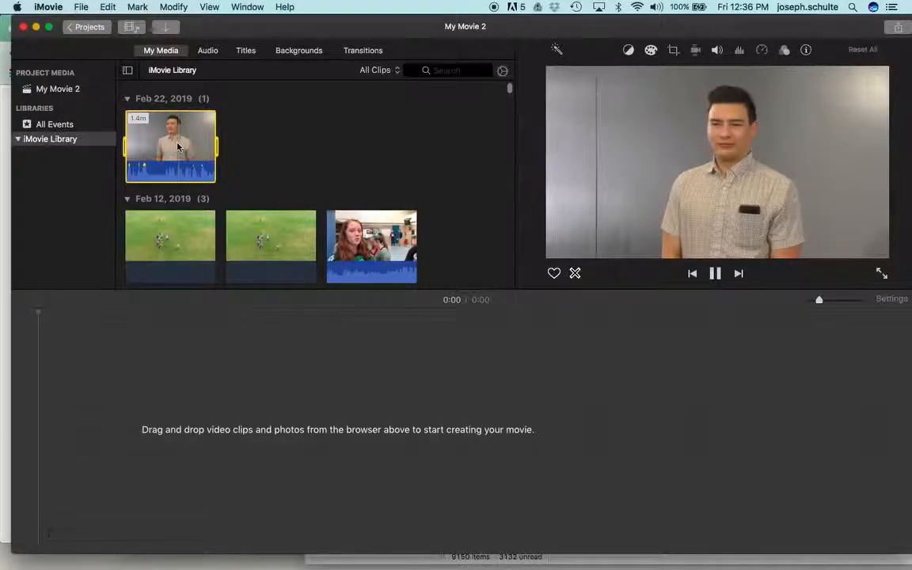
Step: Copy the straight-on camera clip dated Feb 23, 2018 from the iMovie Library into My Movie 2 and show that project's media
scroll(180, 154, "down", 20)
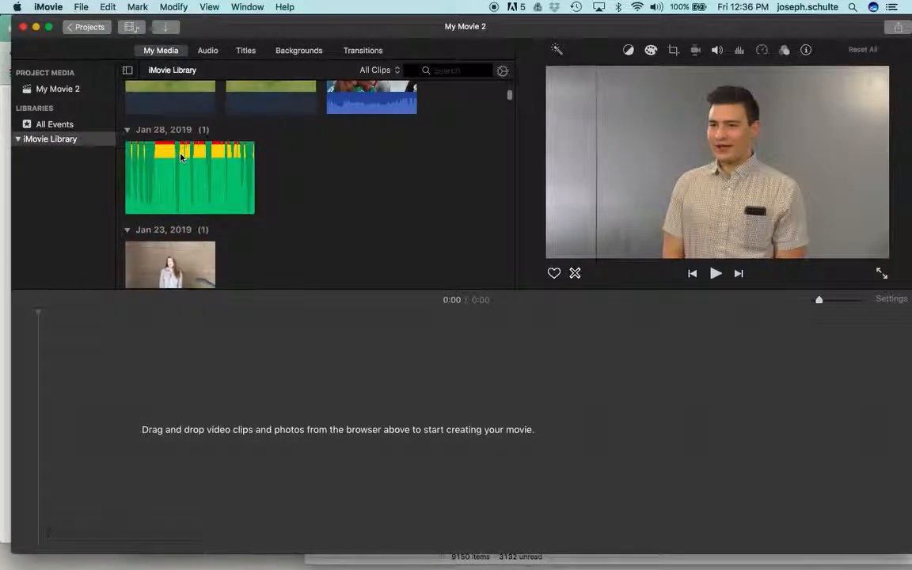
scroll(180, 158, "down", 10)
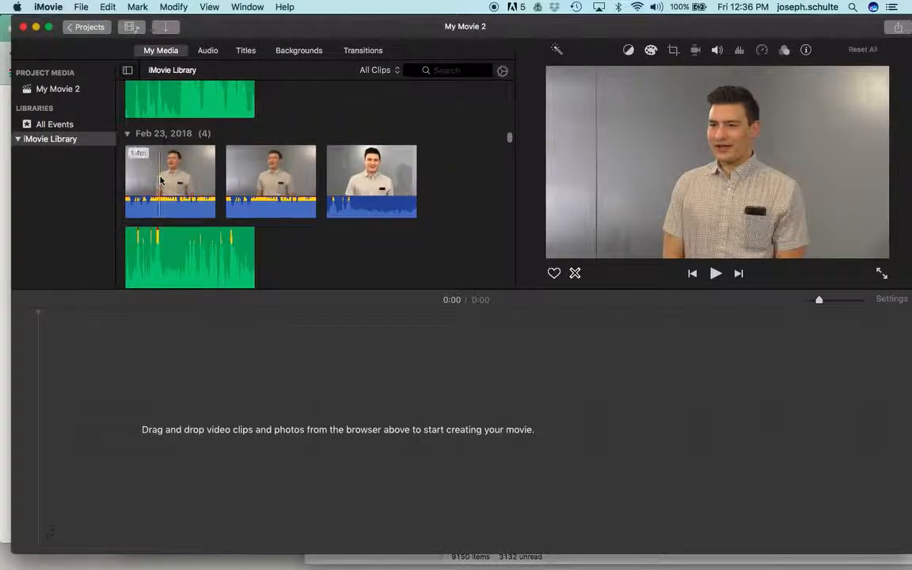
left_click(159, 180)
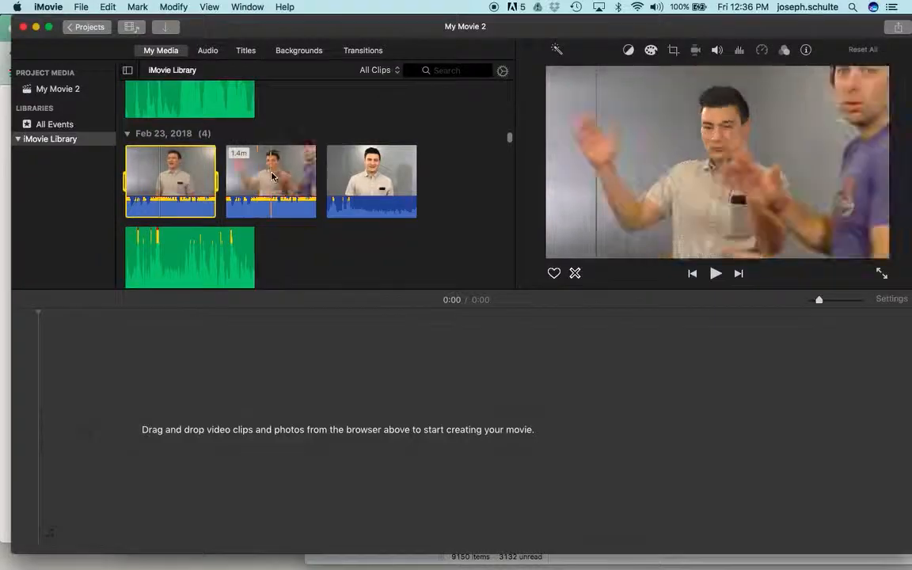
scroll(378, 178, "down", 1)
left_click(378, 175)
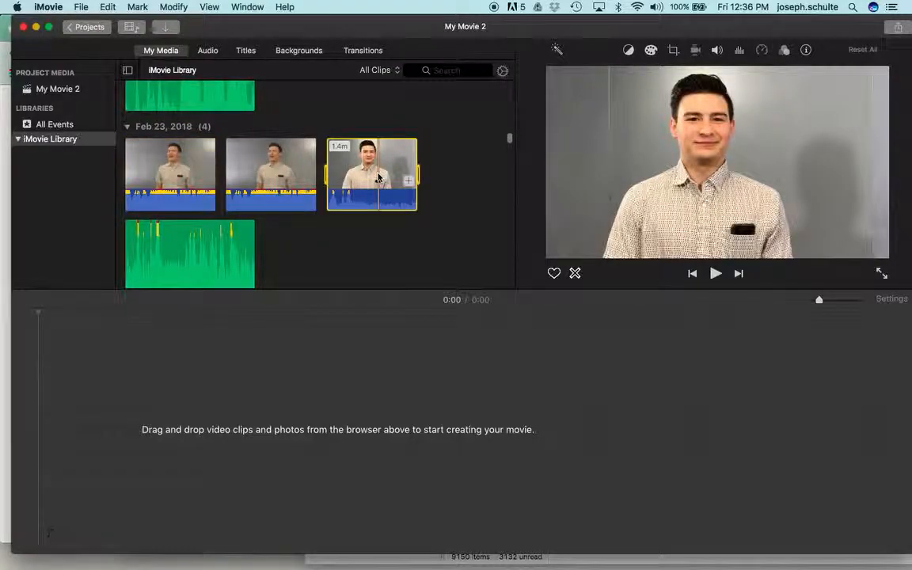
left_click_drag(378, 175, 63, 95)
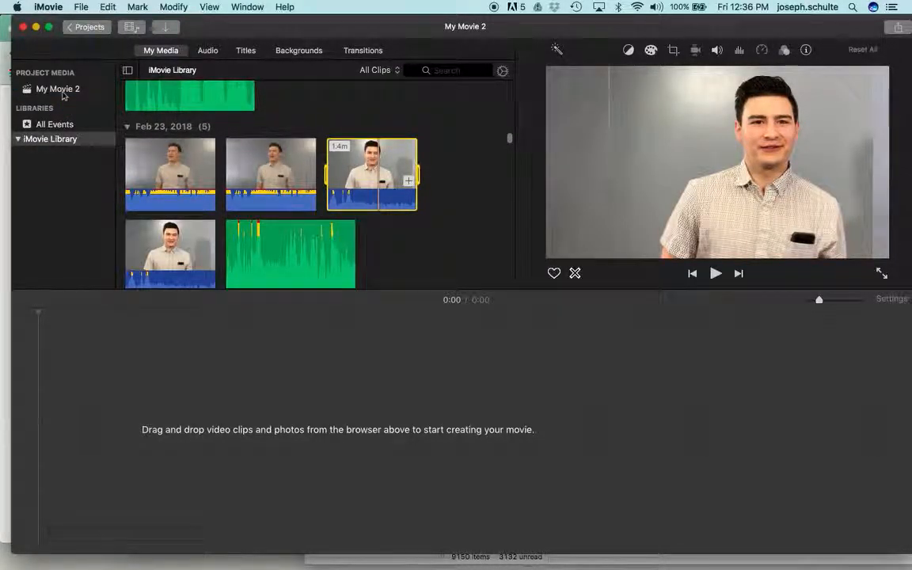
left_click(190, 252)
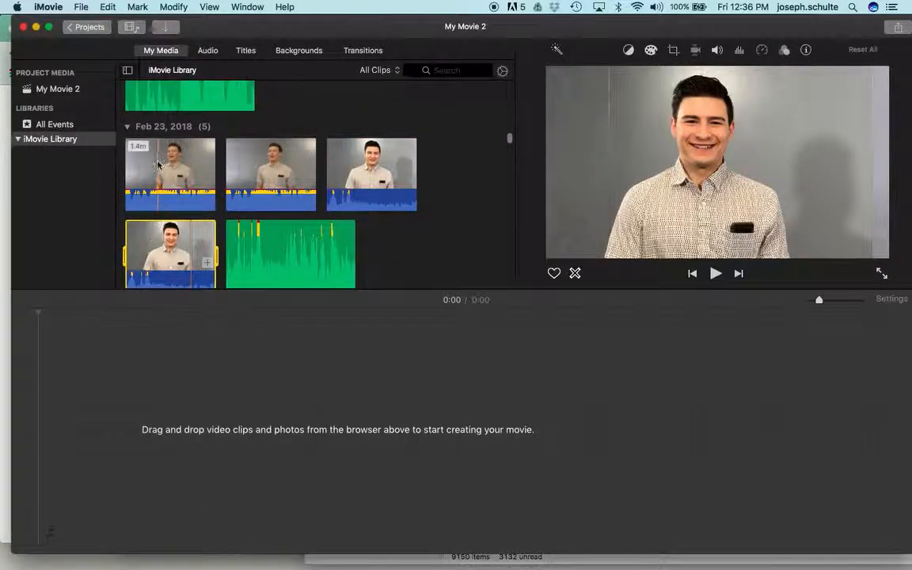
left_click(62, 90)
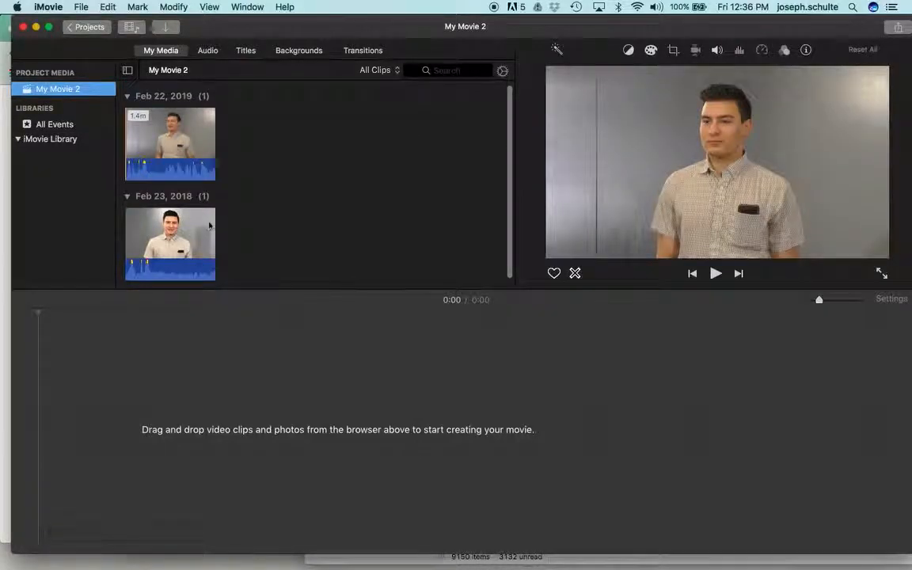
Step: Add the Feb 22, 2019 clip to the timeline, split it at about 0:38 and delete the part before the split
left_click_drag(194, 136, 183, 456)
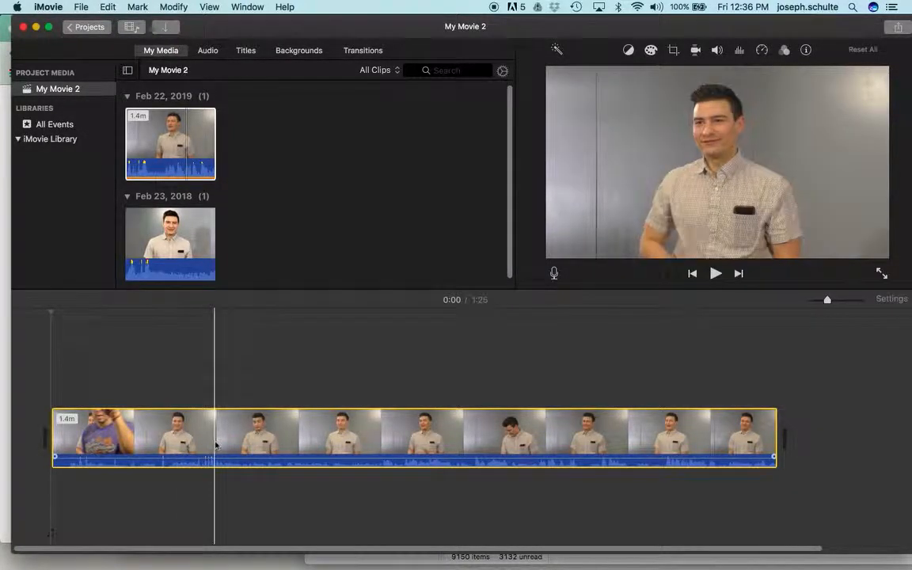
key("space")
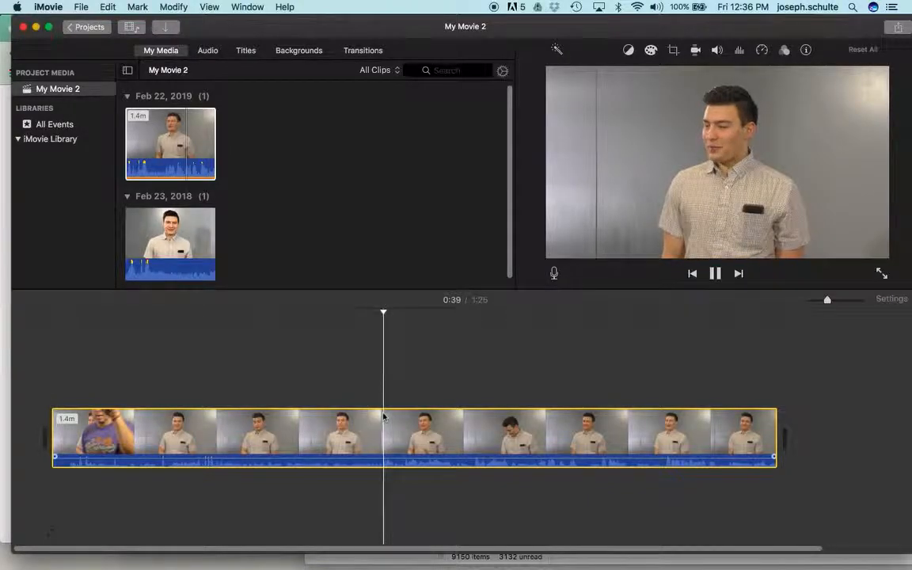
key("space")
left_click(375, 425)
key("super+b")
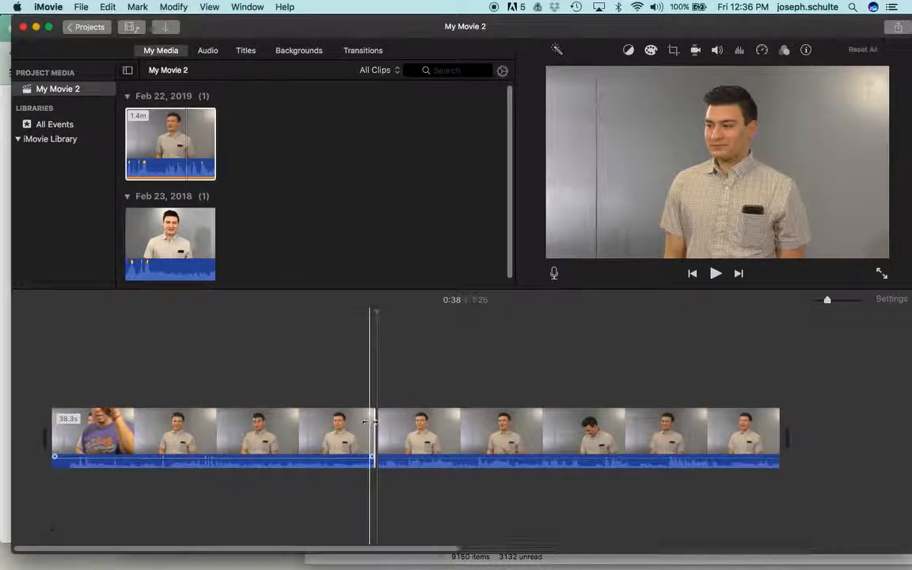
key("Delete")
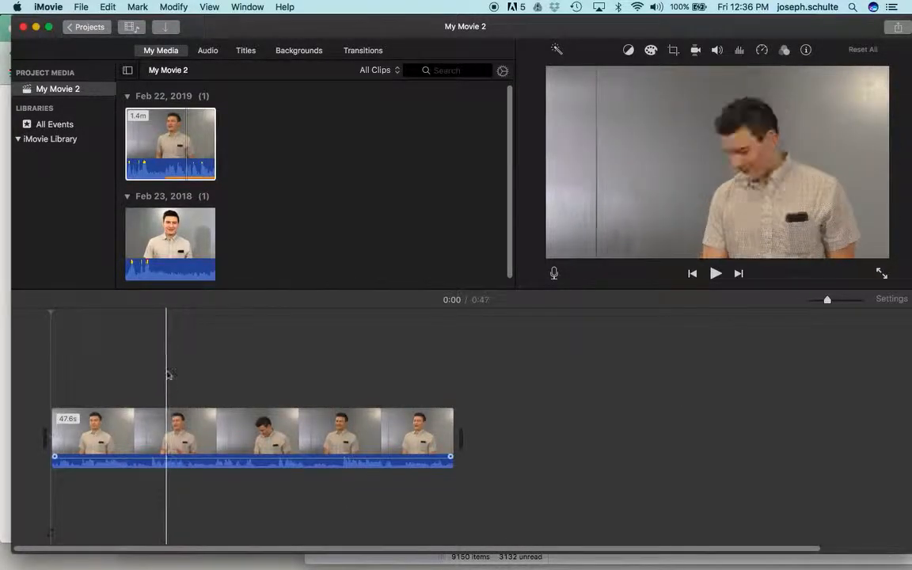
Step: Play the Feb 23, 2018 clip to find the matching answer and select a range about 14.5 s long in its middle
left_click(177, 225)
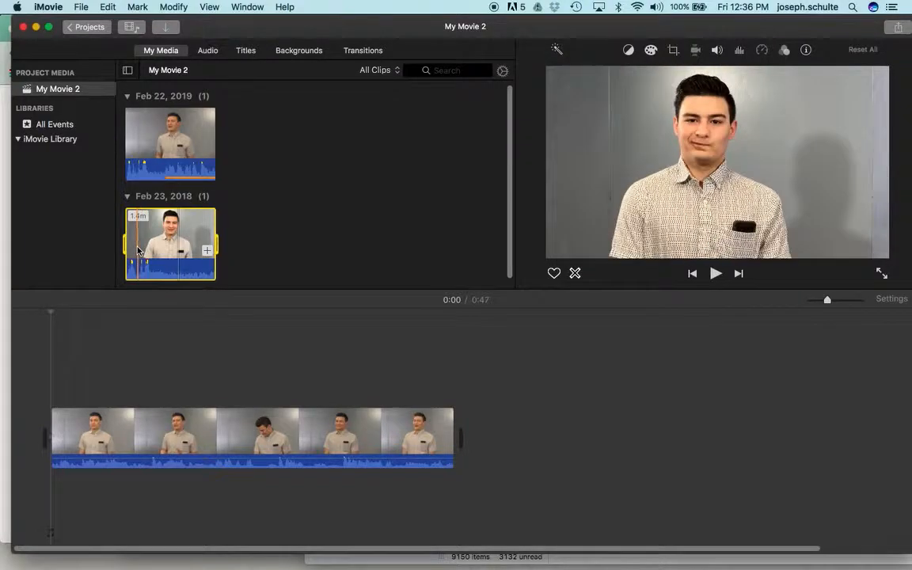
key("space")
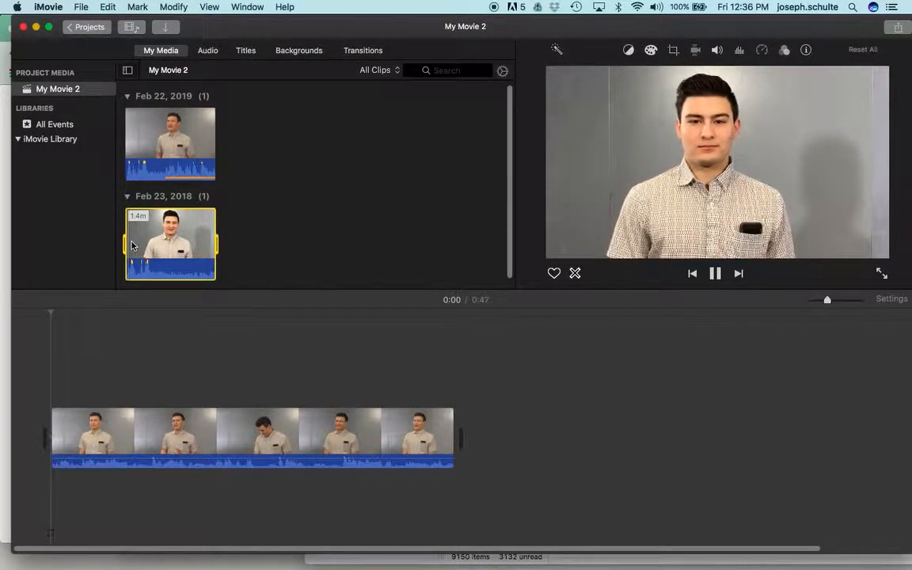
key("space")
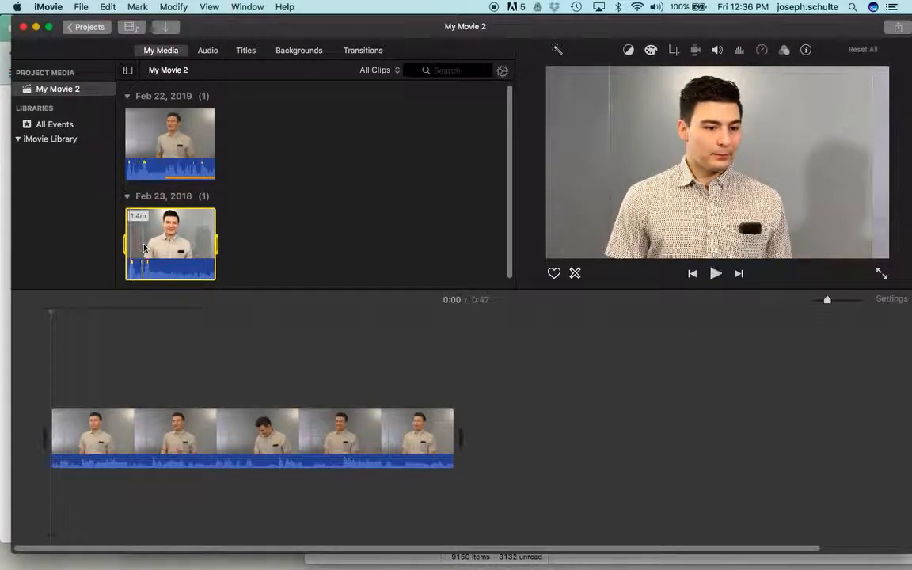
key("space")
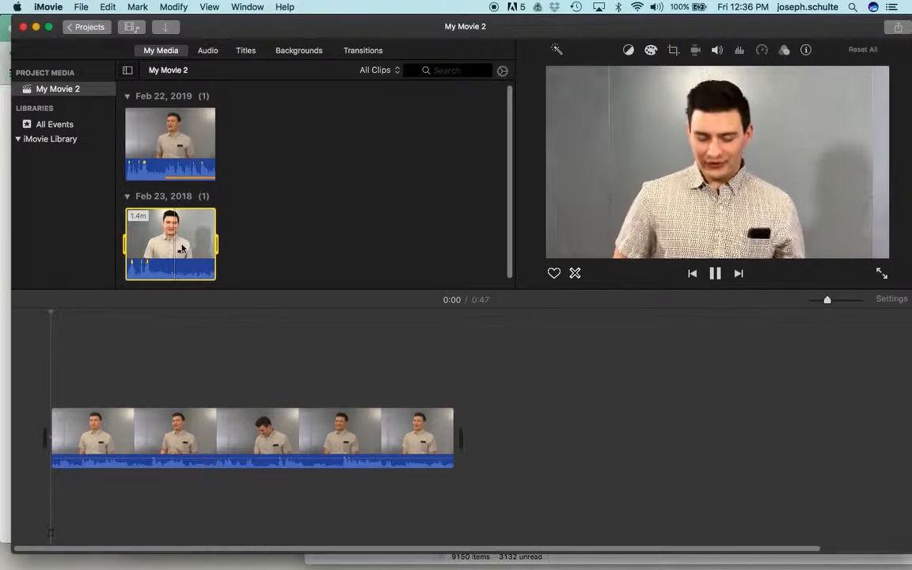
key("space")
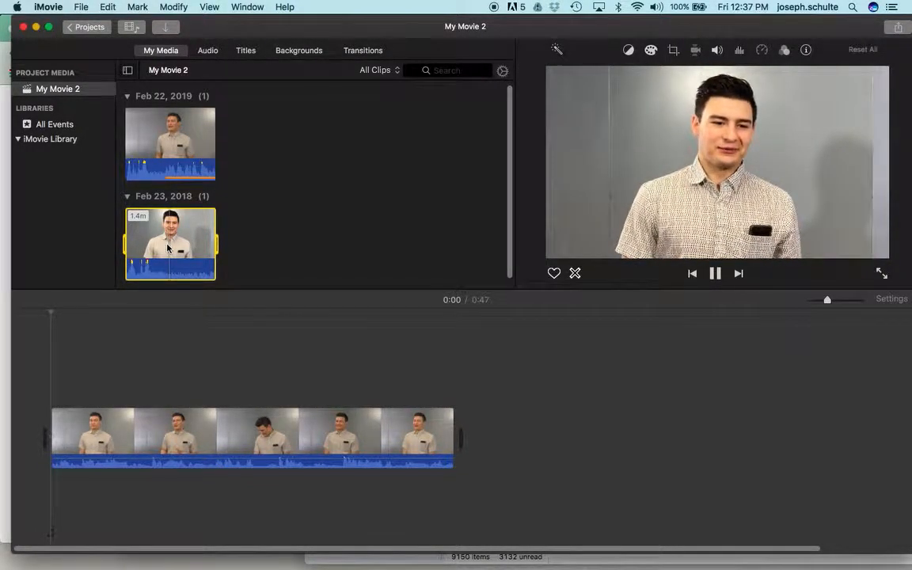
left_click_drag(122, 241, 182, 248)
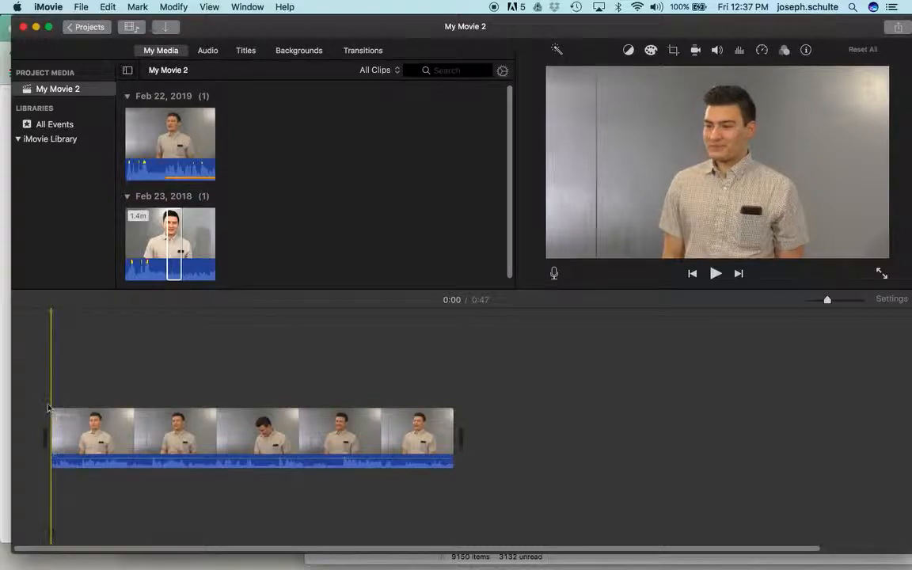
Step: Play the timeline to about 0:03 and place the selected Feb 23, 2018 range above the main clip there as a cutaway
key("space")
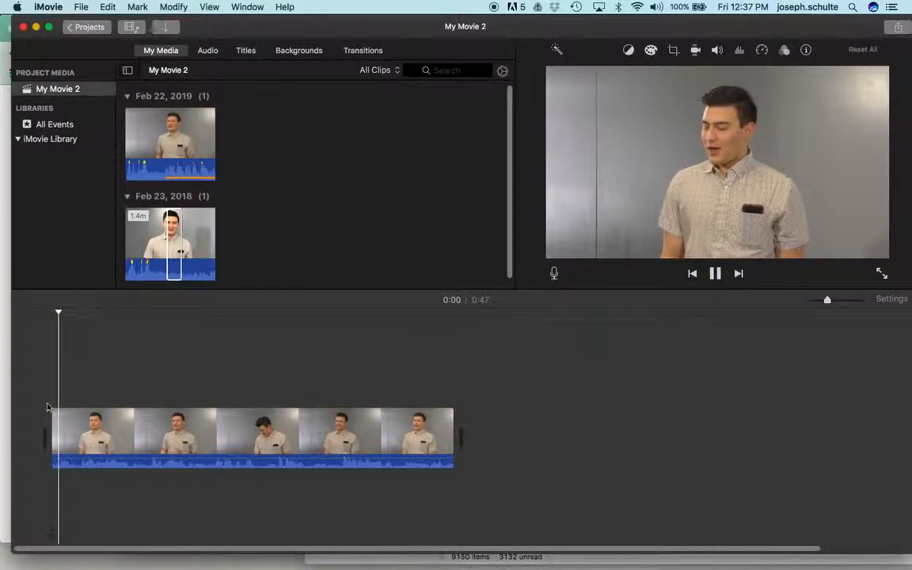
key("space")
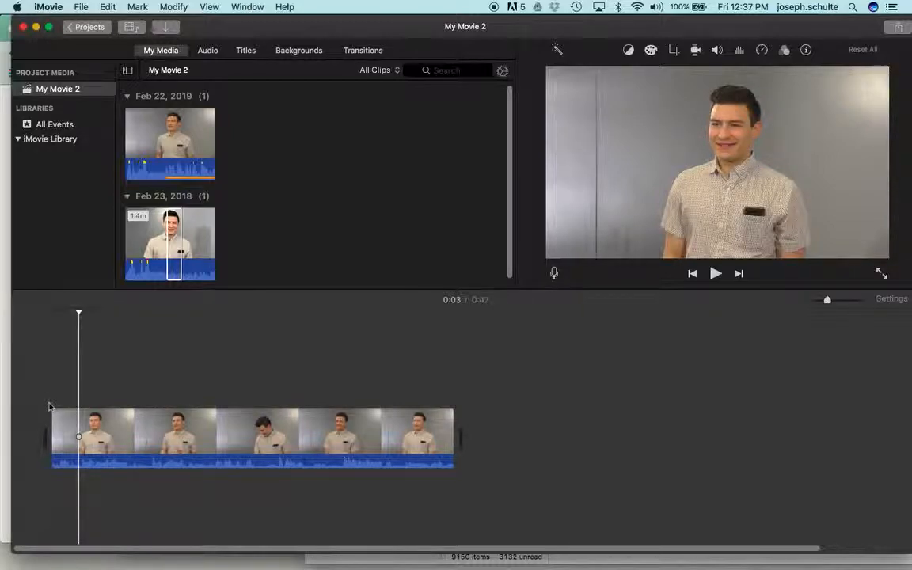
left_click_drag(168, 239, 82, 372)
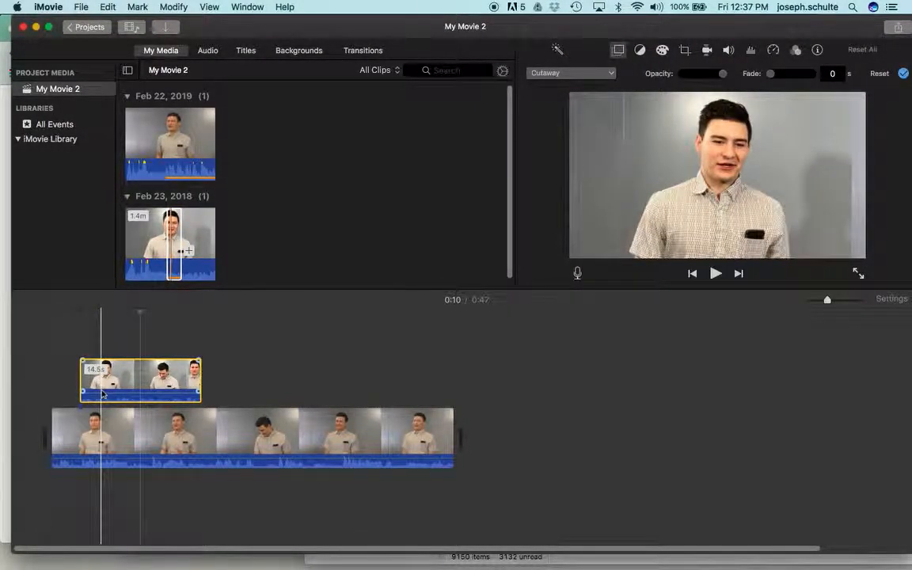
Step: Play the cutaway to check its sync and shift it earlier so it starts at the beginning of the timeline
key("super+plus")
key("super+plus")
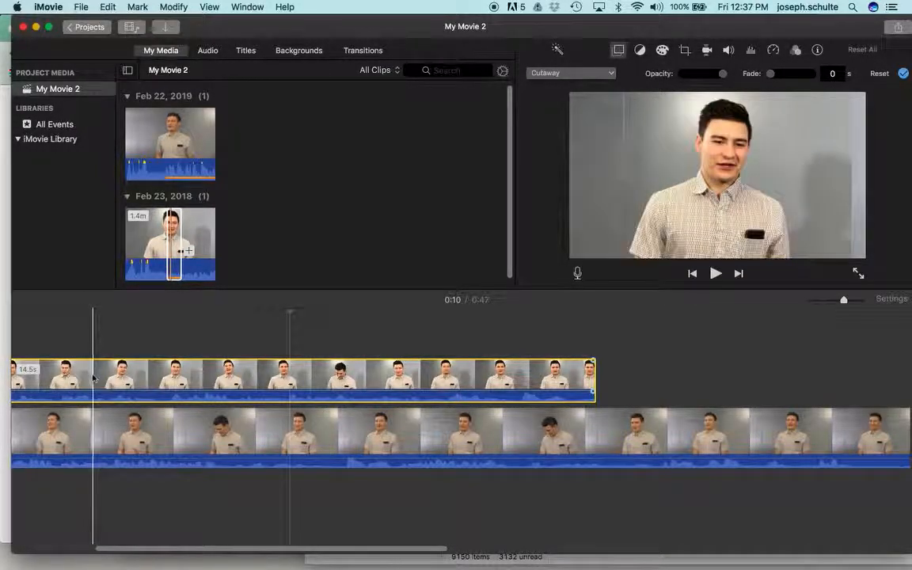
scroll(64, 417, "left", 5)
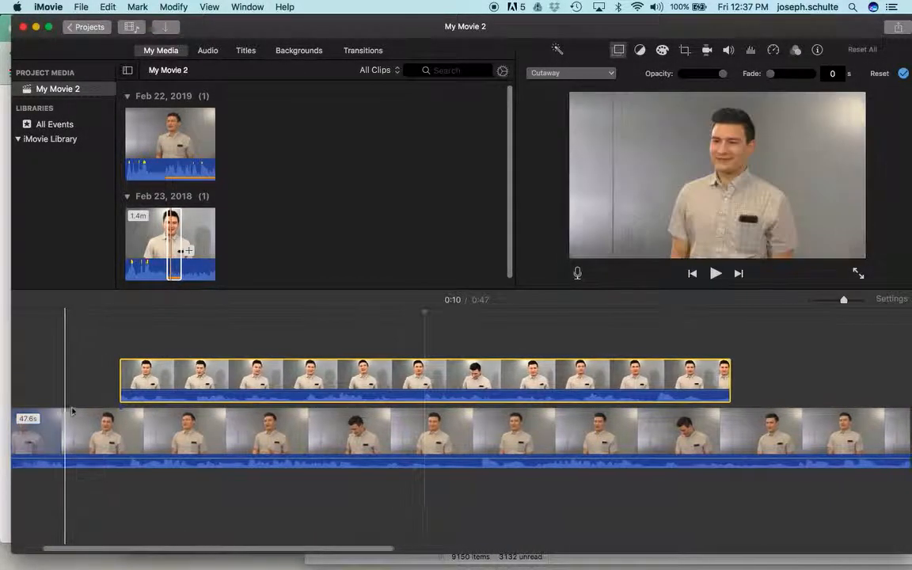
left_click(125, 333)
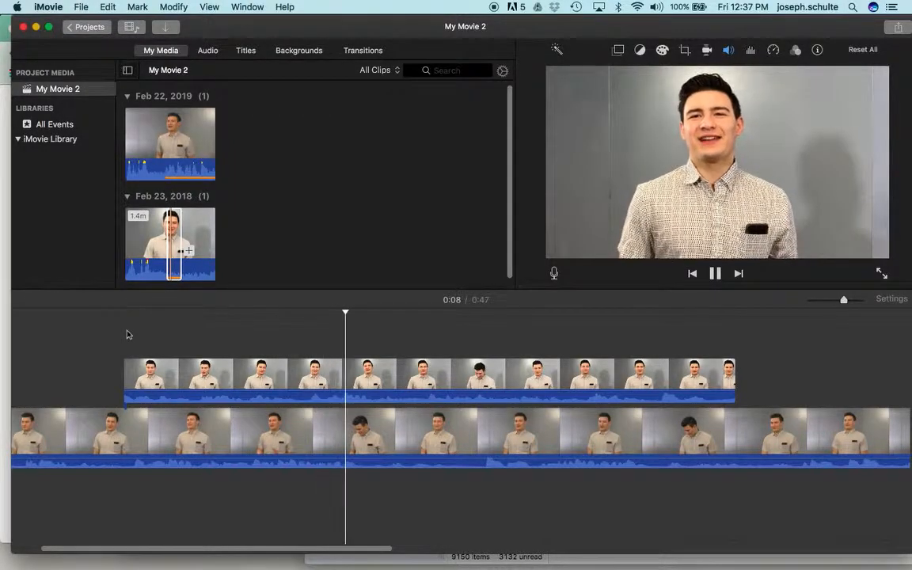
key("space")
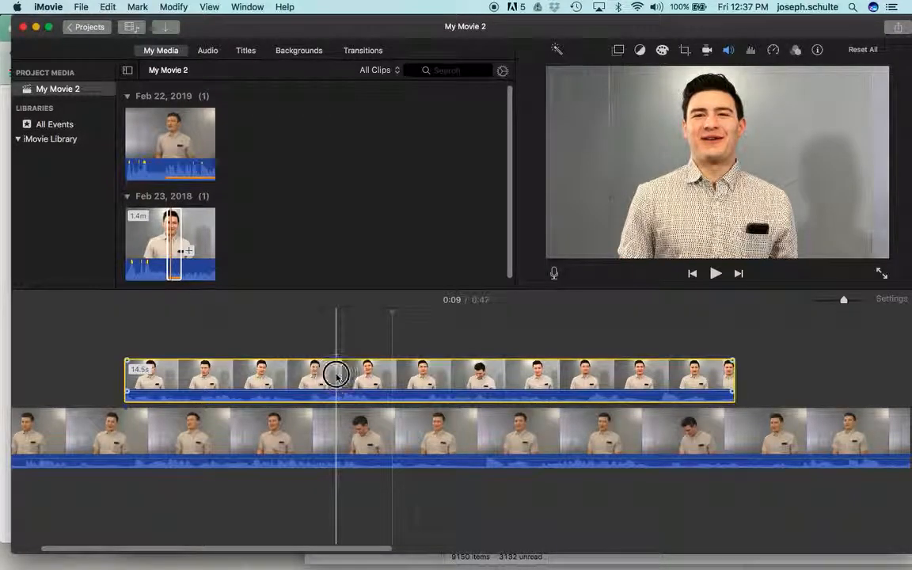
left_click_drag(288, 373, 106, 367)
left_click_drag(222, 373, 163, 373)
scroll(179, 377, "left", 3)
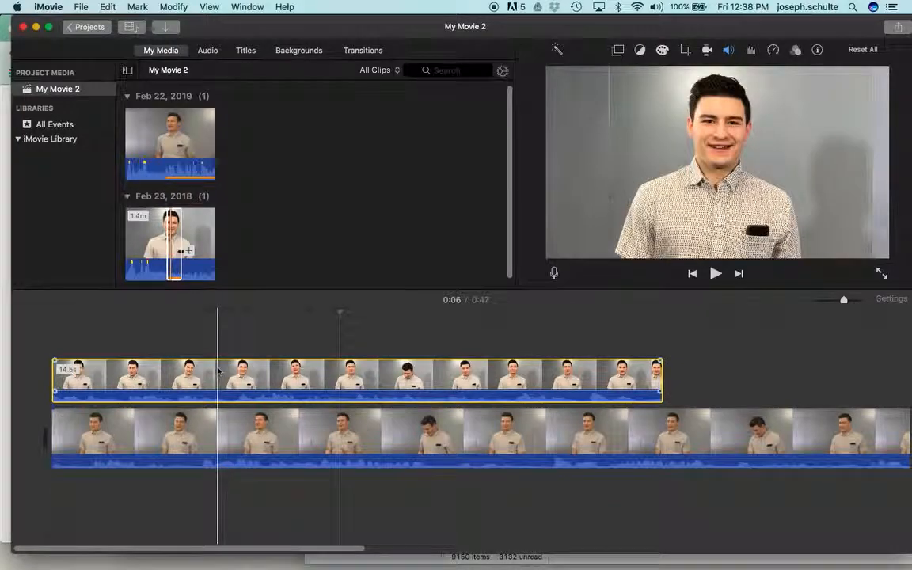
left_click(148, 361)
left_click_drag(138, 365, 133, 367)
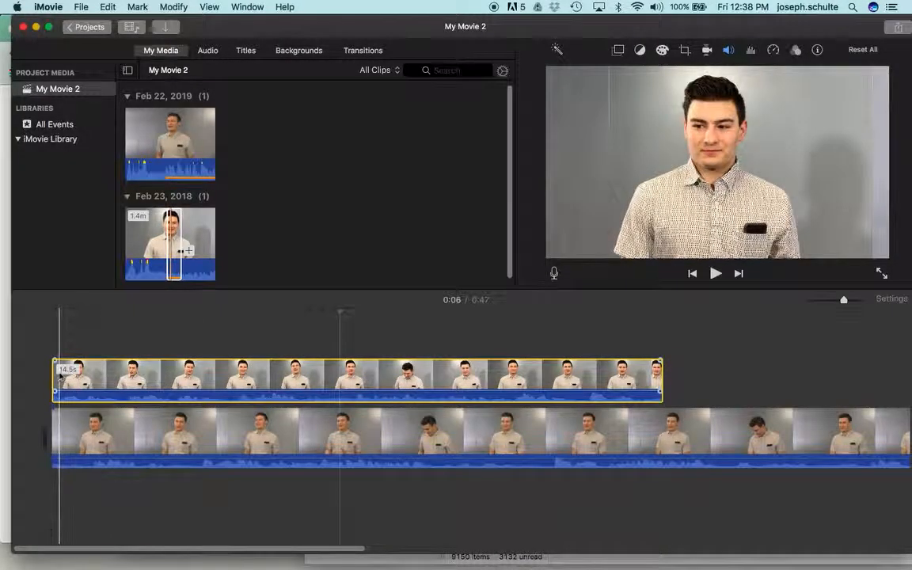
Step: Trim the start of the cutaway to a length of about 10.9 s and shift it earlier to match the main clip's audio
left_click_drag(52, 372, 202, 370)
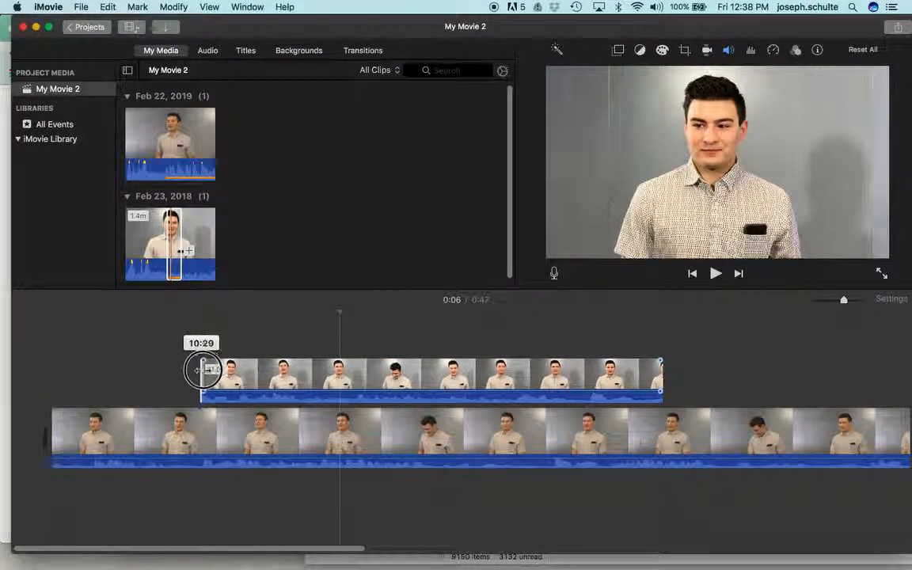
left_click(305, 376)
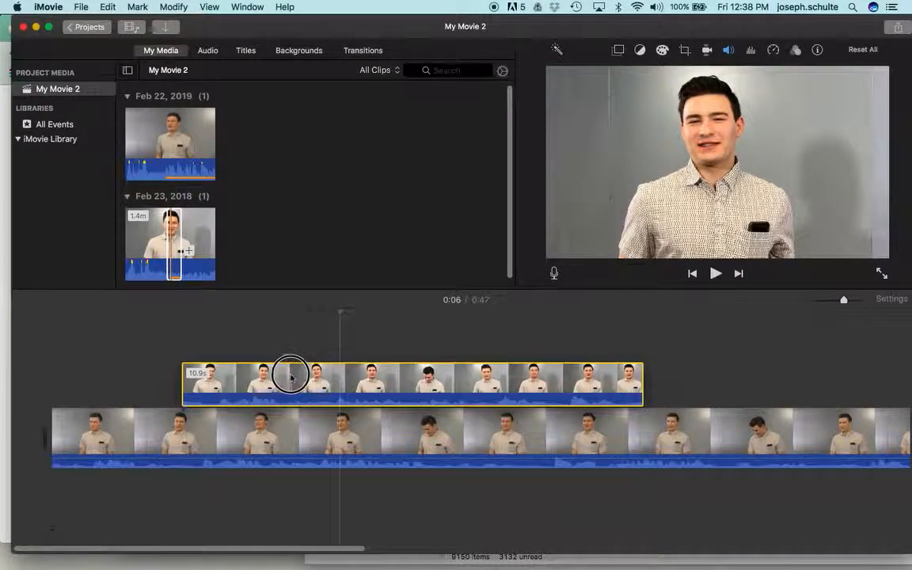
left_click_drag(280, 372, 269, 375)
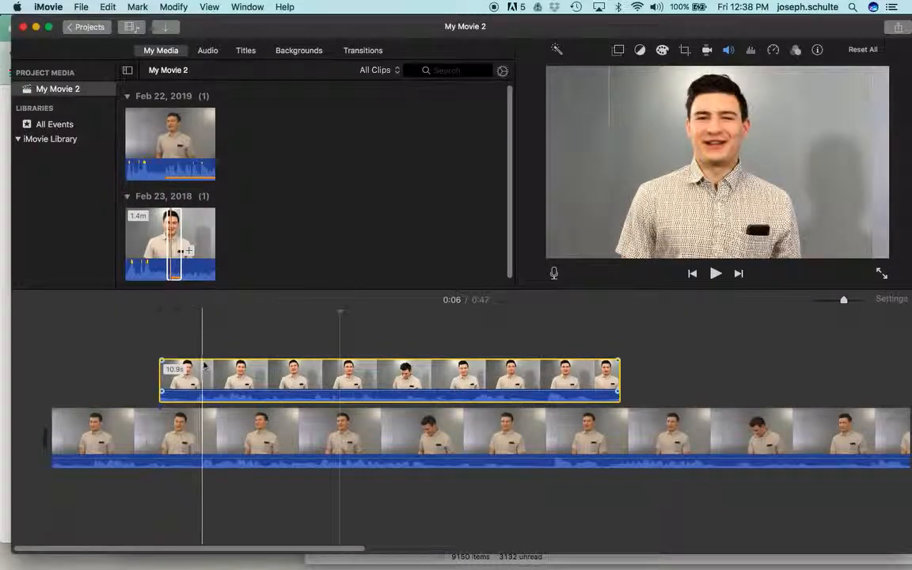
left_click(211, 365)
left_click_drag(210, 365, 214, 365)
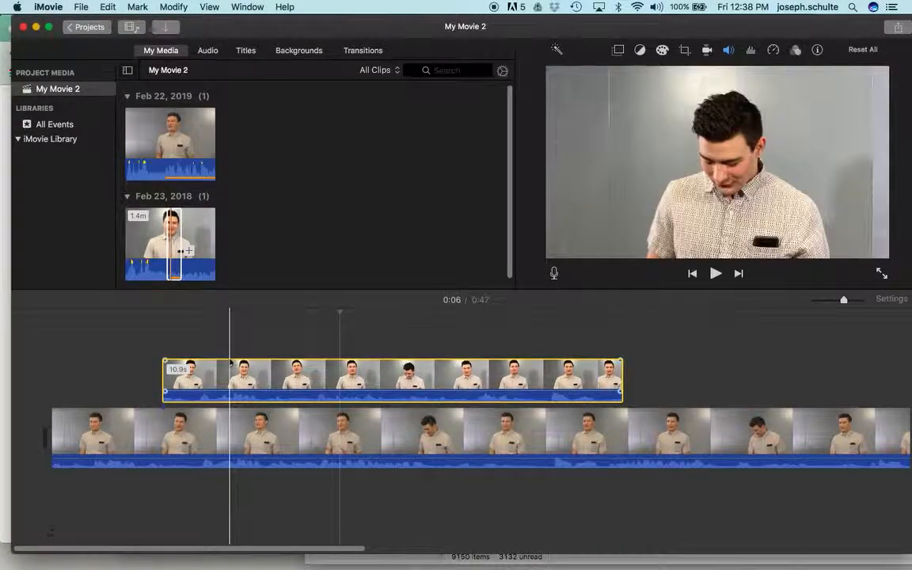
Step: Nudge the cutaway slightly later to align the waveforms and trim its start to a length of about 10.2 s
key("super+plus")
key("super+plus")
scroll(230, 362, "left", 5)
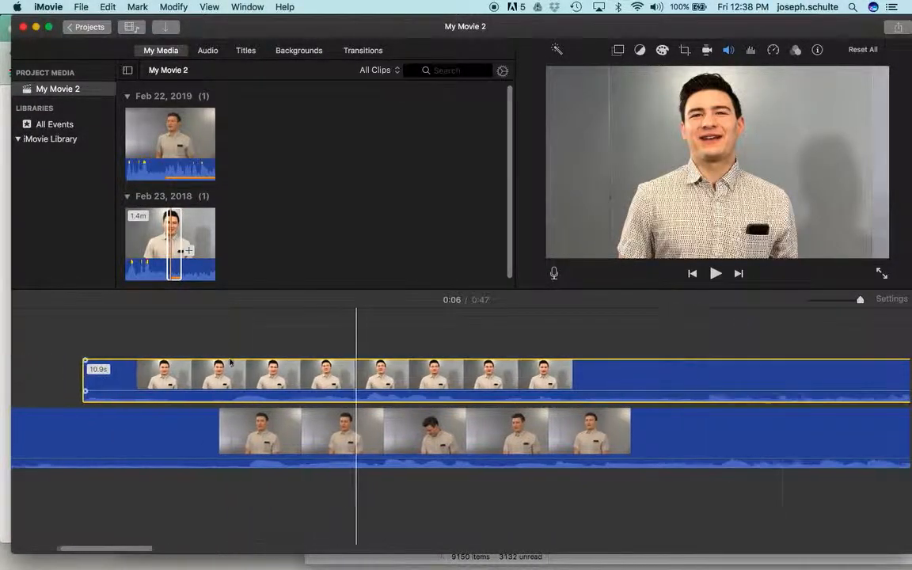
left_click_drag(233, 369, 253, 369)
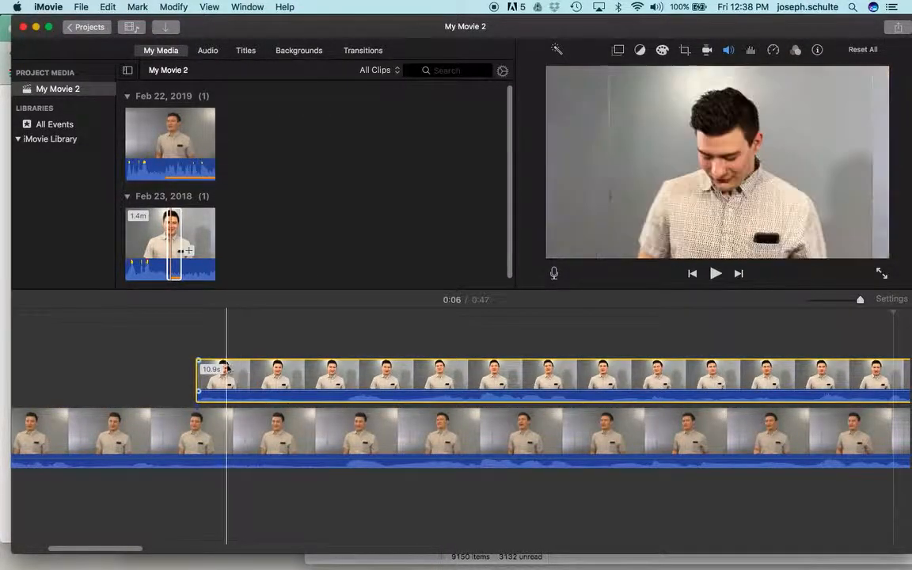
left_click(194, 373)
left_click_drag(195, 374, 325, 382)
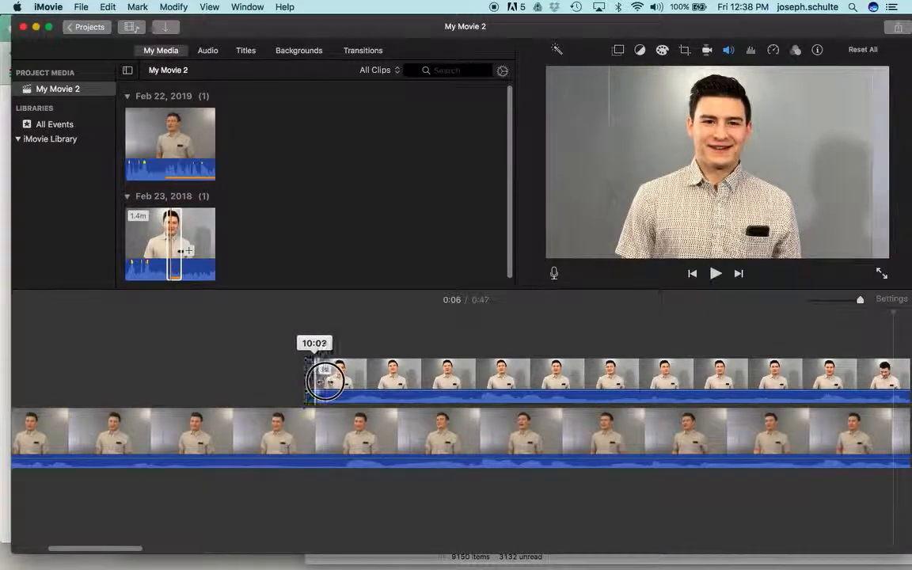
Step: Play the edit from near the beginning to check the switch to the cutaway and its audio sync
scroll(167, 362, "left", 5)
left_click(132, 351)
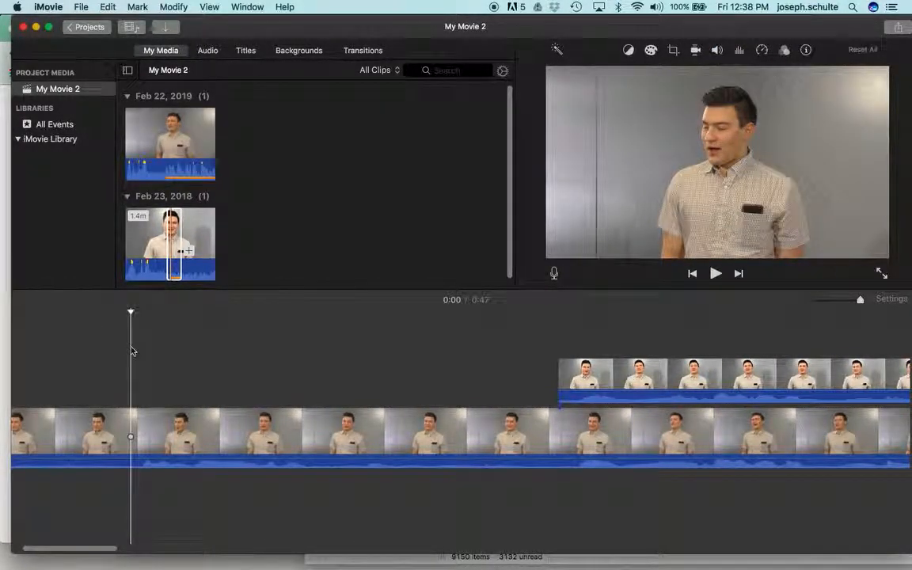
key("space")
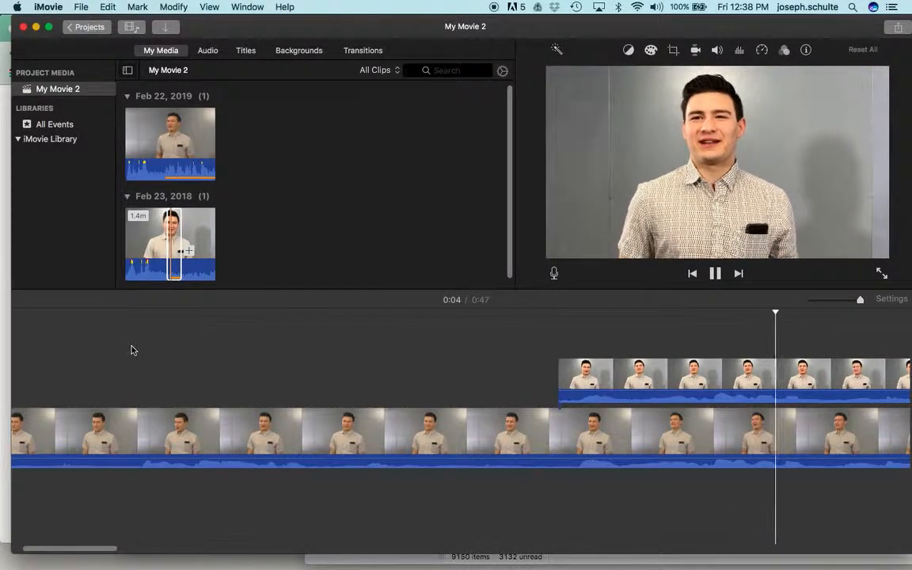
key("space")
scroll(133, 349, "right", 8)
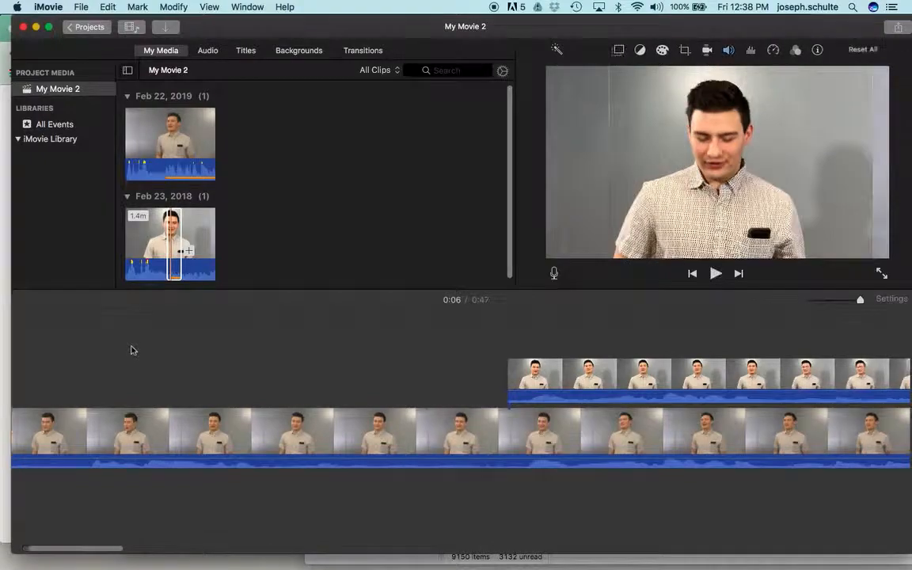
scroll(133, 350, "left", 4)
scroll(133, 350, "left", 2)
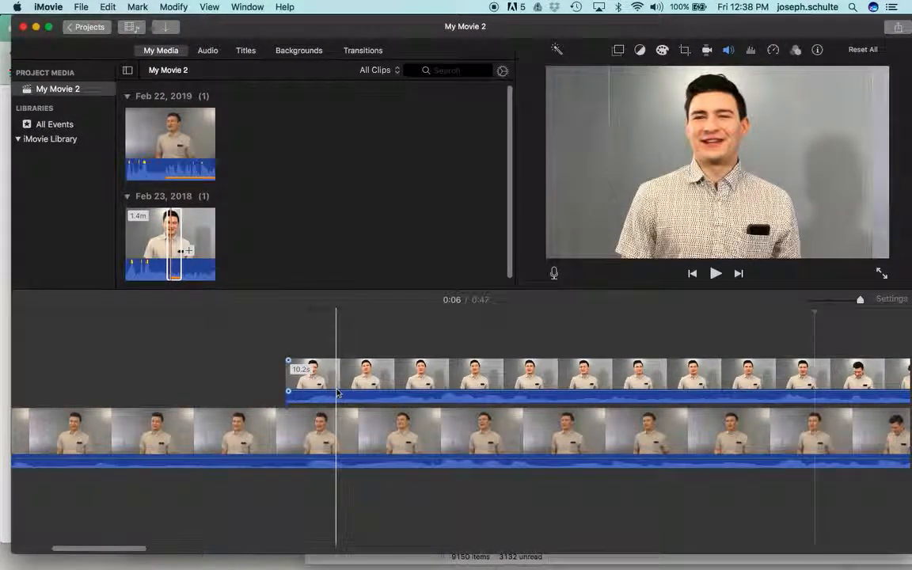
Step: Play on through the cutaway to find where the straight-on angle should end and split the cutaway at about 0:09
scroll(434, 391, "right", 10)
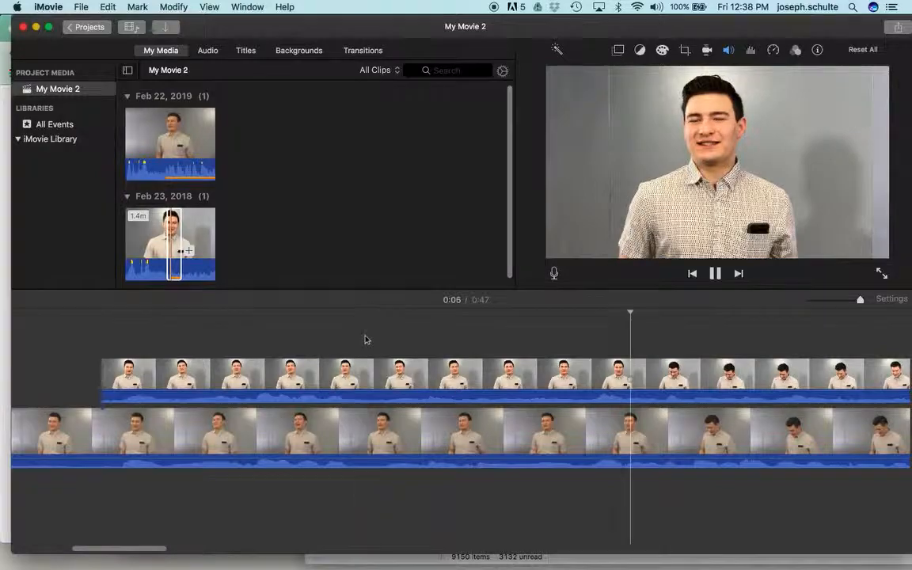
scroll(364, 339, "right", 3)
scroll(365, 339, "left", 14)
scroll(365, 340, "right", 20)
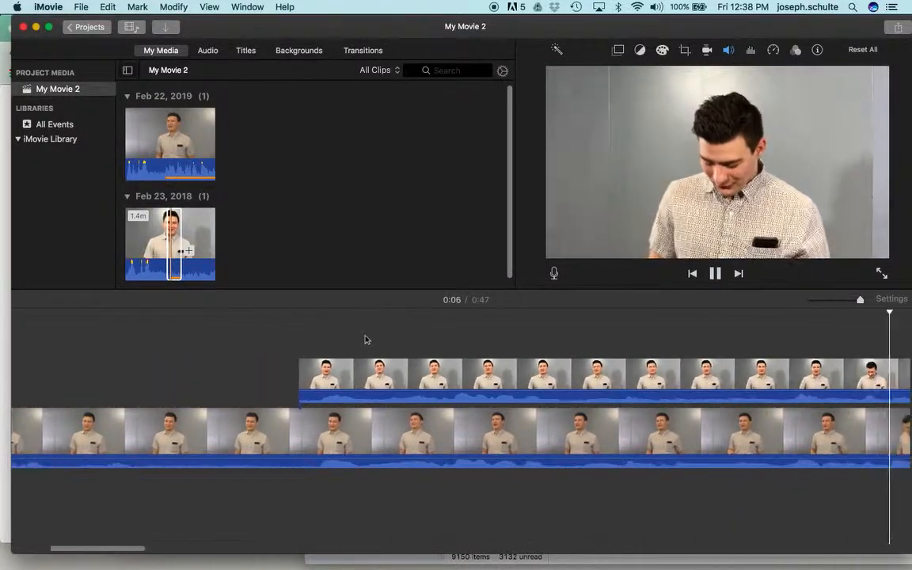
scroll(365, 339, "right", 2)
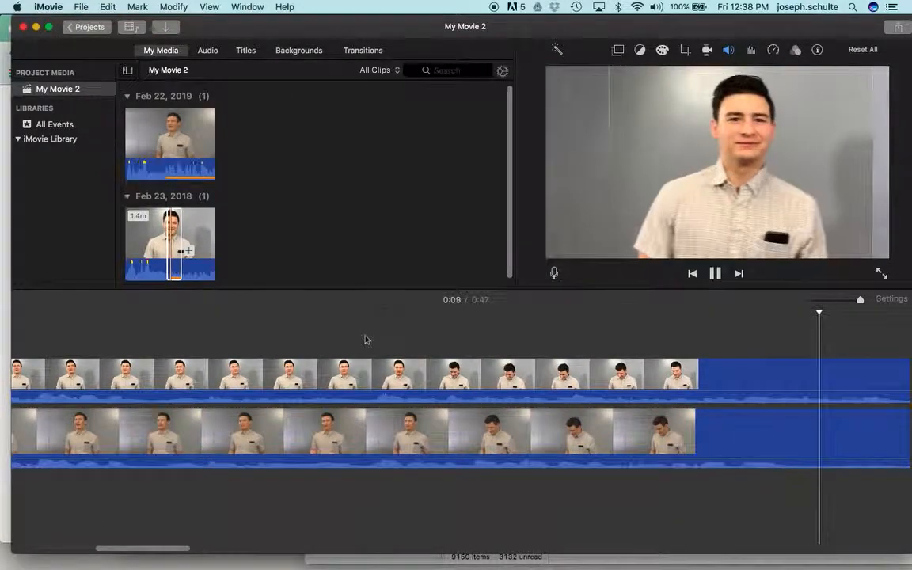
key("space")
scroll(364, 339, "right", 10)
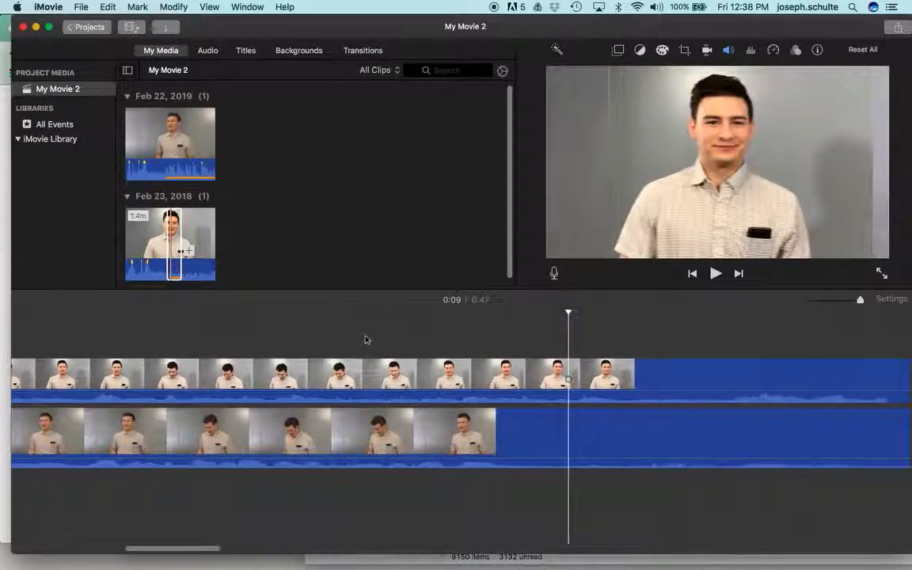
scroll(364, 340, "right", 3)
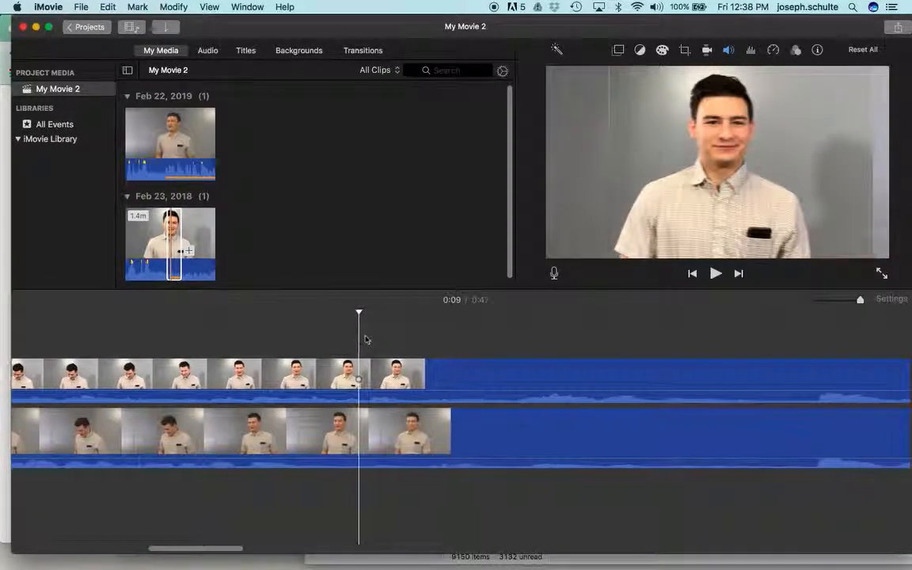
left_click(355, 375)
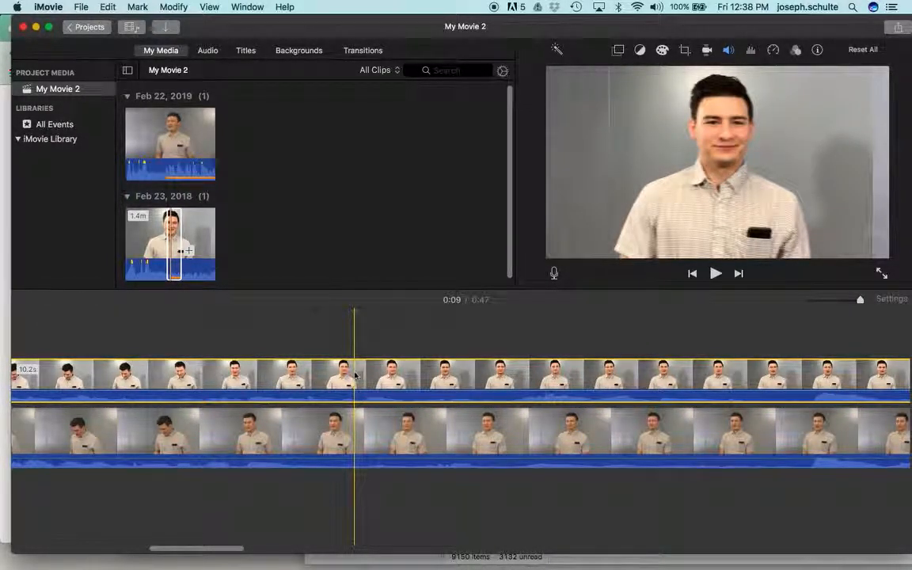
key("super+b")
Step: Mute the first part of the split cutaway and play from about 0:03 to check the angle change
left_click_drag(314, 392, 315, 393)
scroll(300, 441, "left", 14)
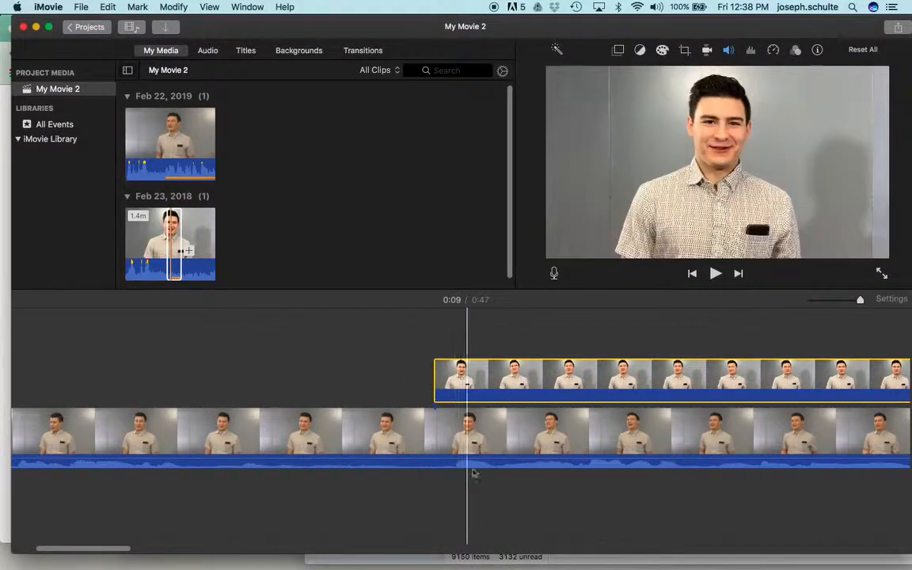
left_click(408, 360)
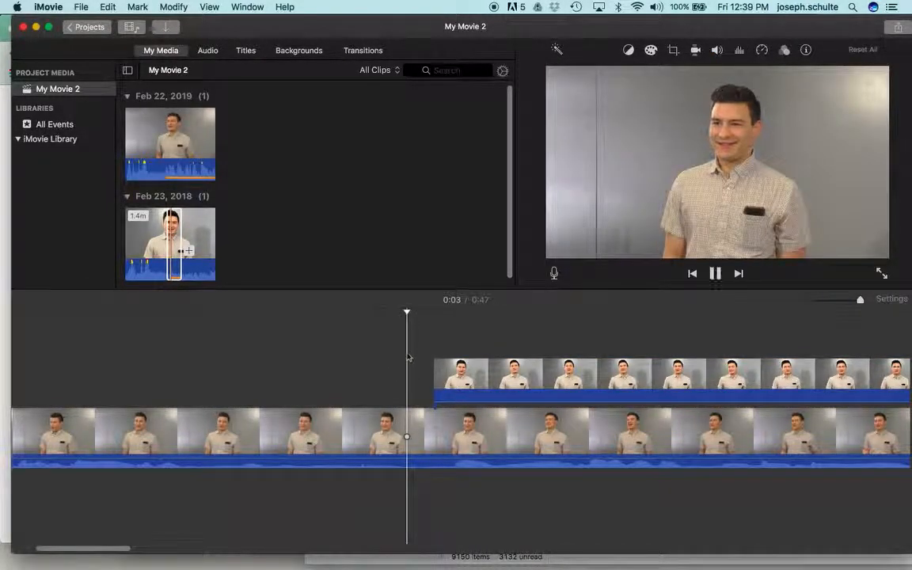
scroll(408, 357, "left", 5)
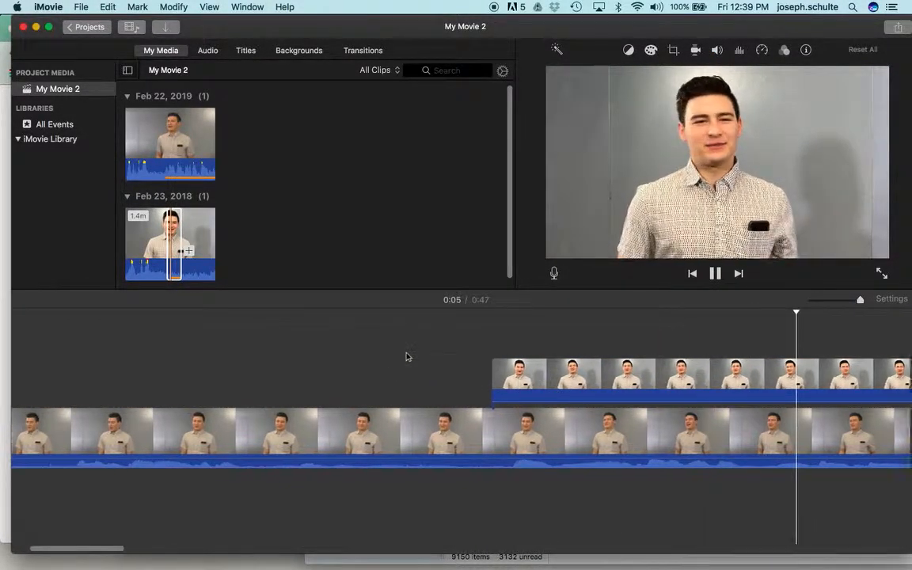
Step: Play on past the split at about 0:09, try moving the second cutaway part later, and undo the move
scroll(407, 357, "right", 8)
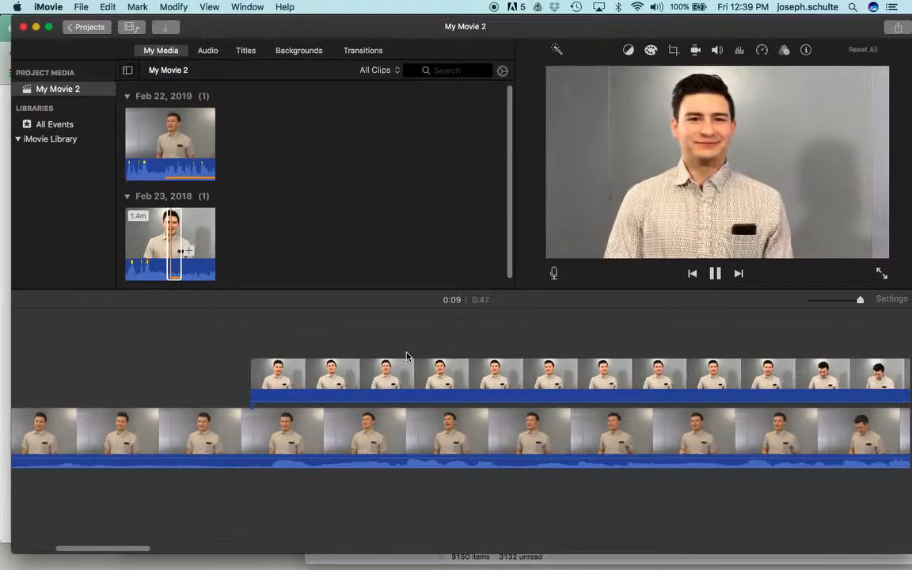
key("space")
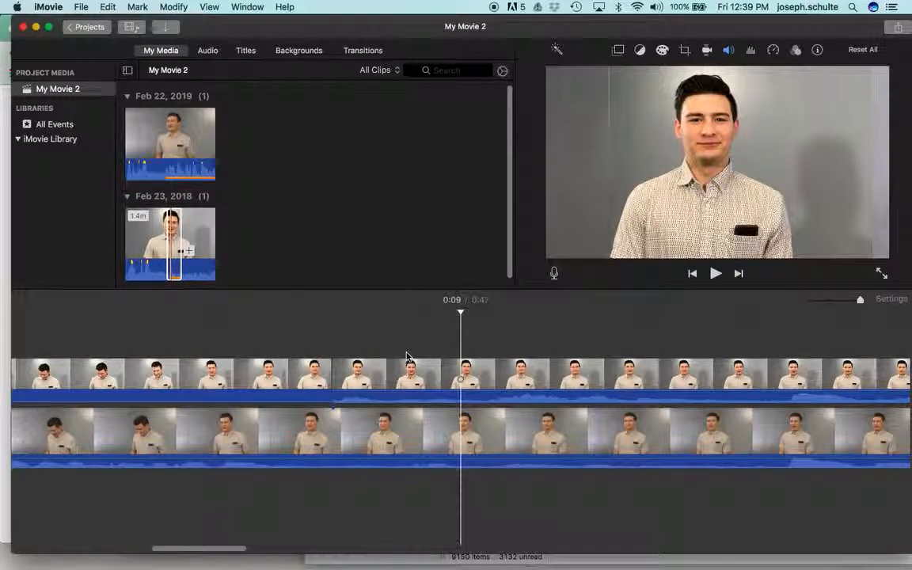
left_click_drag(415, 357, 878, 357)
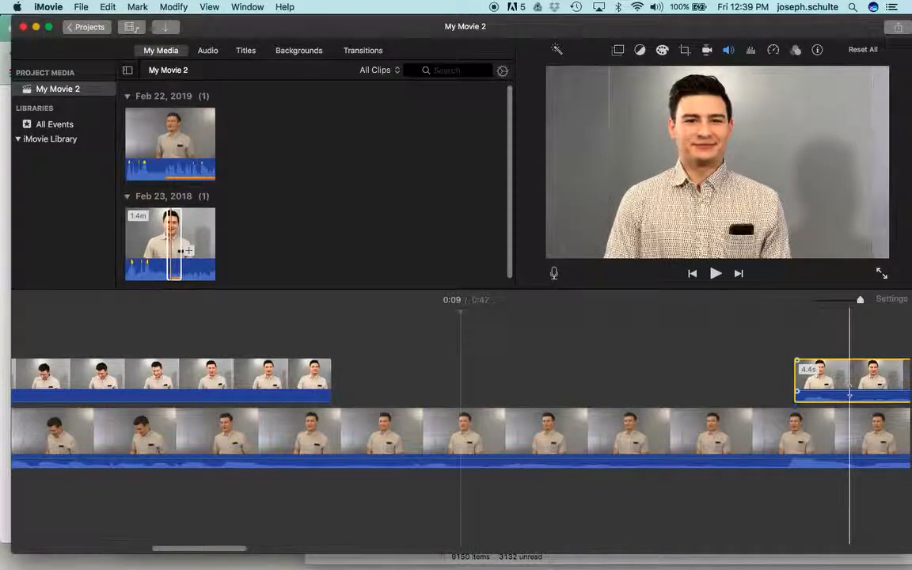
key("super+z")
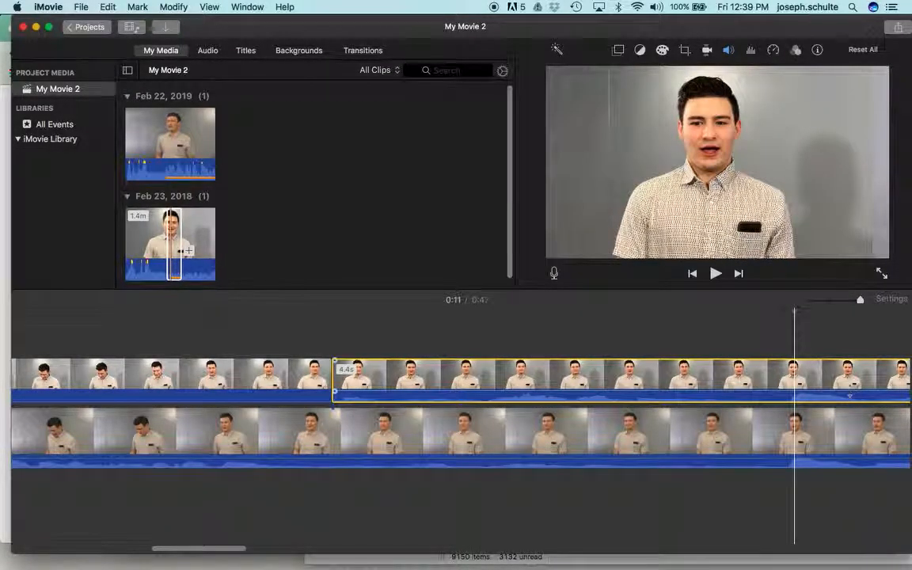
Step: Trim the start of the second cutaway part to about 0:11 and play the switch back to the straight-on angle
scroll(174, 340, "right", 10)
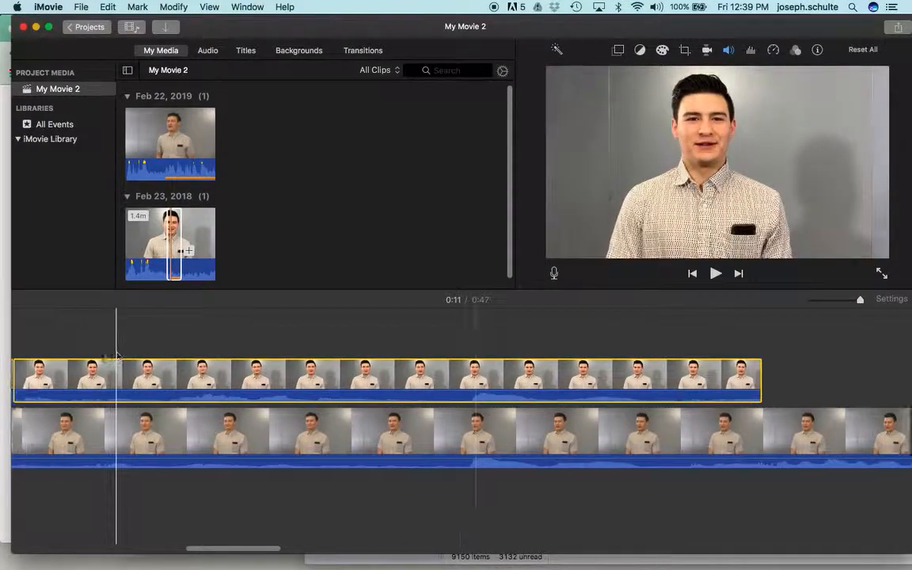
scroll(117, 357, "left", 3)
left_click_drag(125, 371, 570, 371)
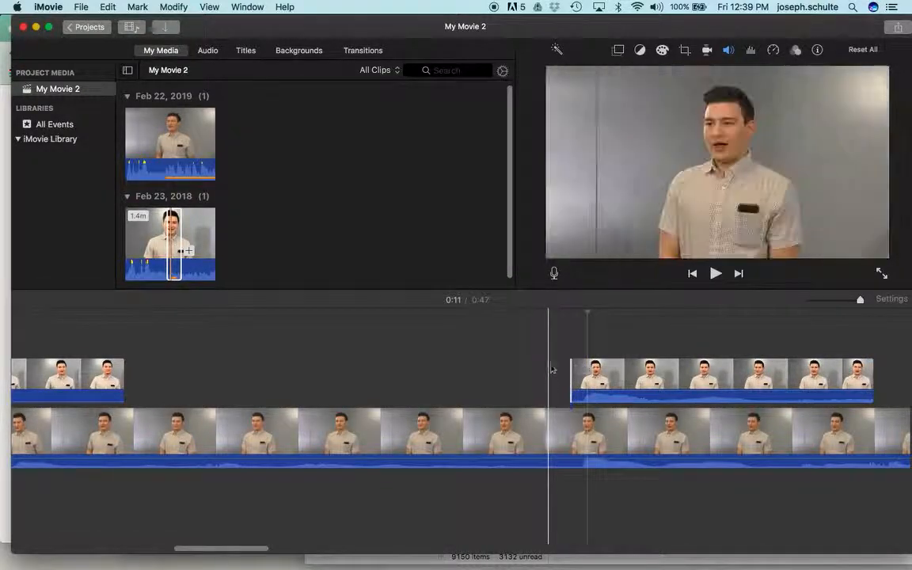
left_click(511, 365)
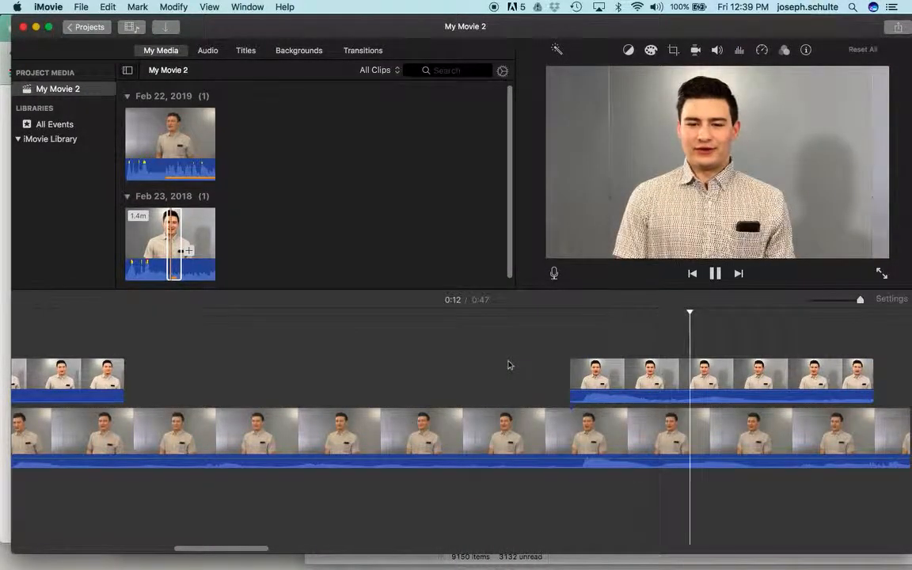
key("space")
Step: Extend the end of the second cutaway to a length of about 4.1 s and mute its audio
scroll(509, 365, "right", 6)
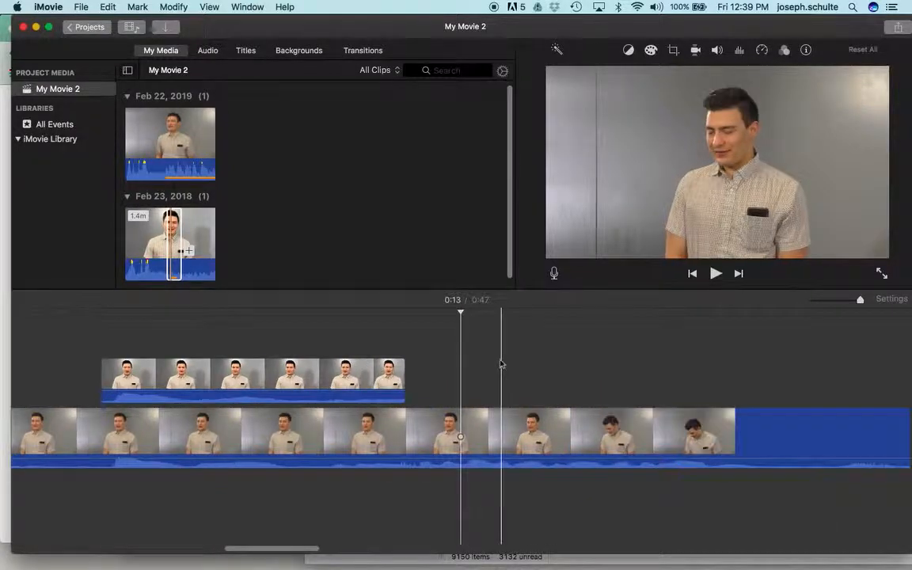
left_click_drag(414, 365, 811, 336)
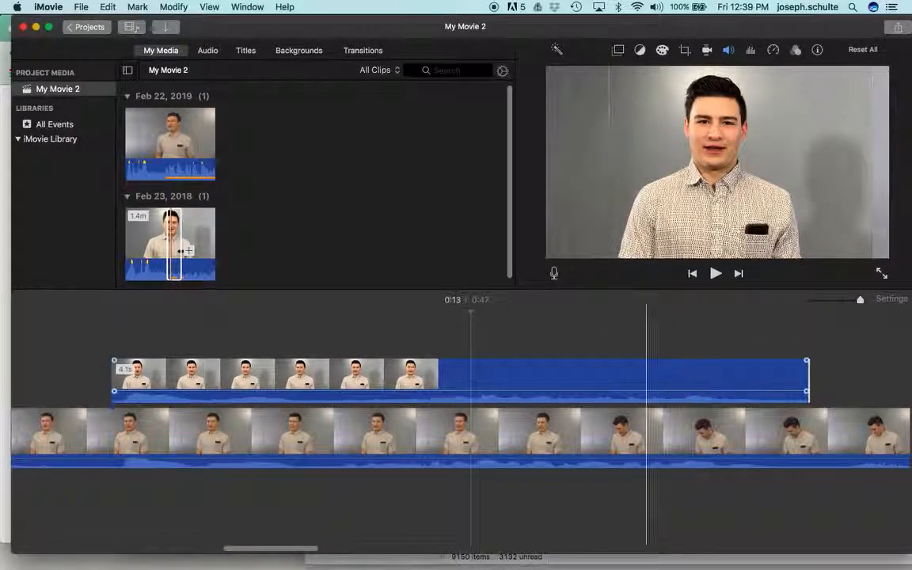
scroll(625, 384, "left", 8)
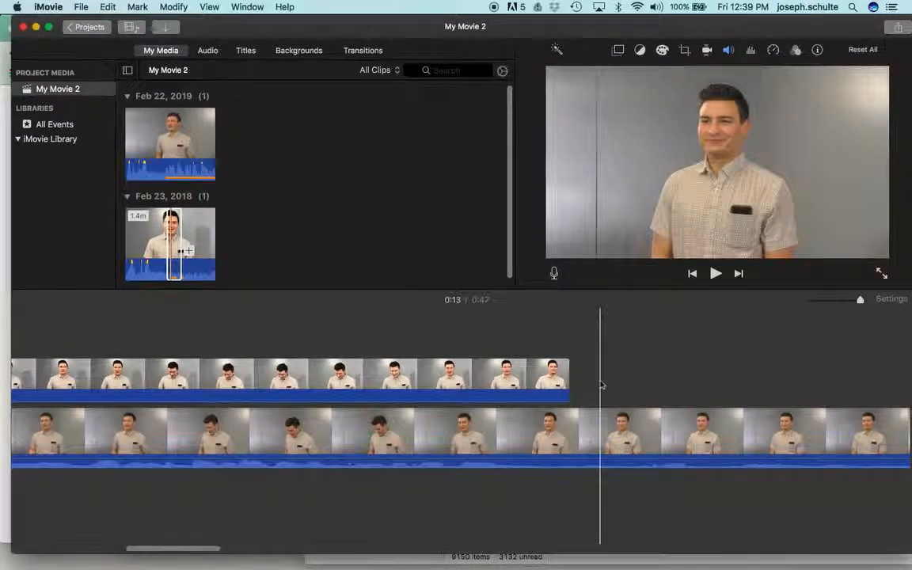
scroll(586, 383, "right", 6)
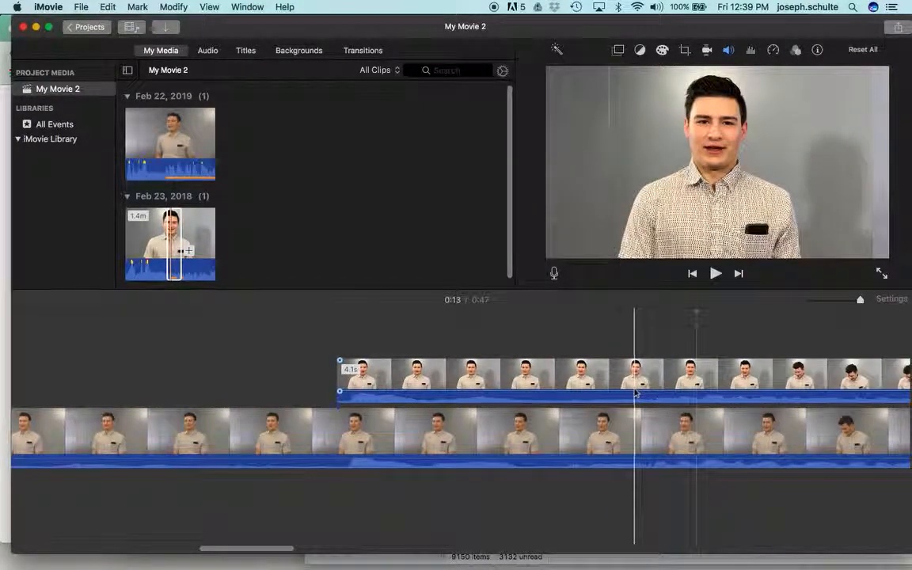
Step: Play the edit from near the beginning to about 0:17 to check every change between the two camera angles
scroll(625, 446, "left", 10)
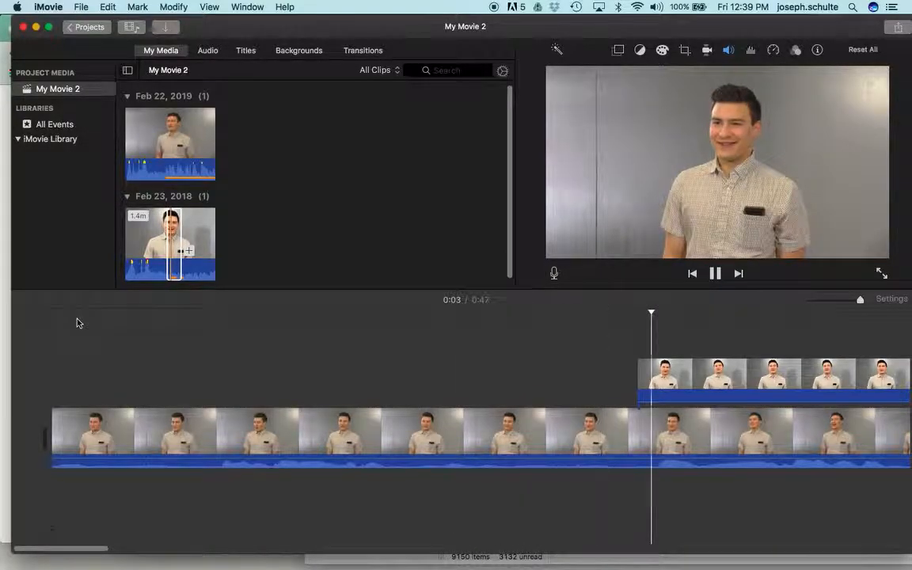
scroll(77, 323, "right", 10)
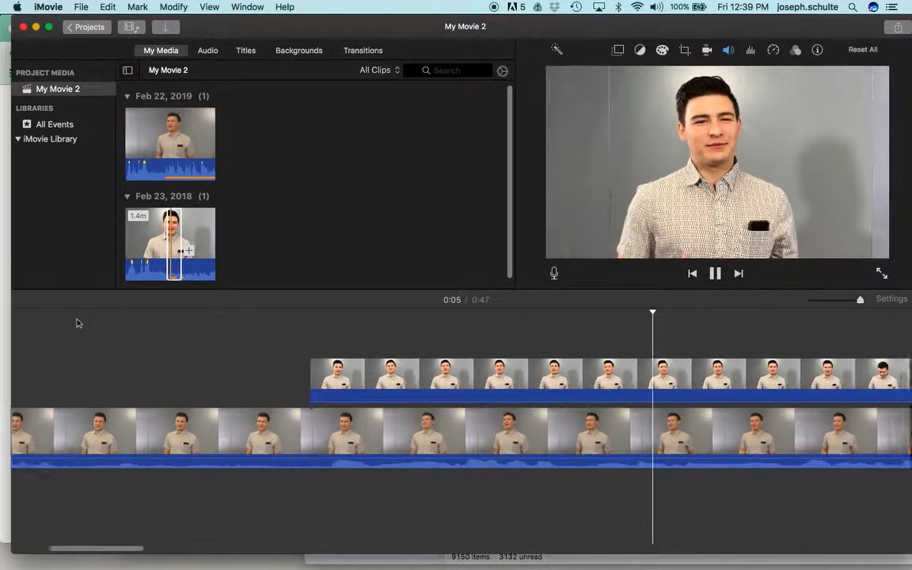
scroll(76, 323, "right", 10)
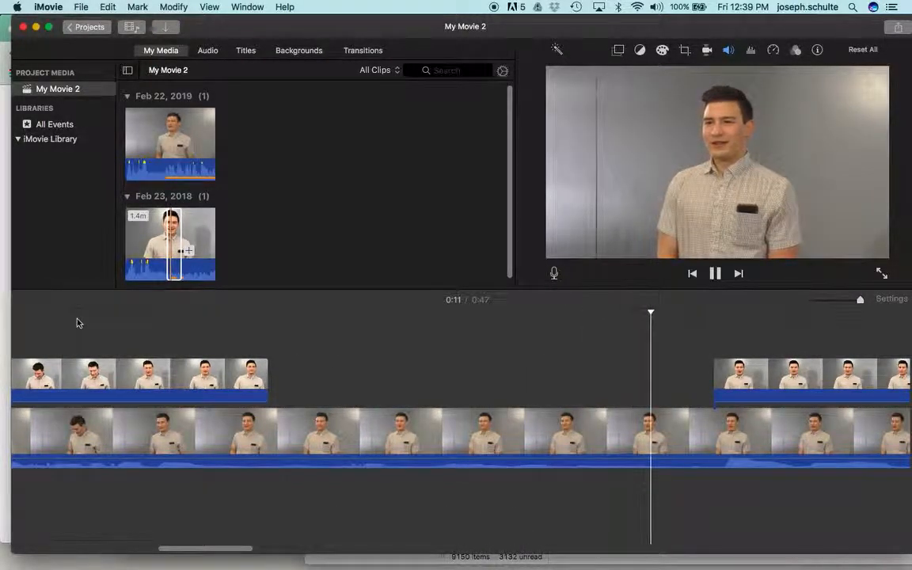
scroll(79, 323, "left", 6)
scroll(78, 323, "right", 5)
scroll(77, 322, "right", 15)
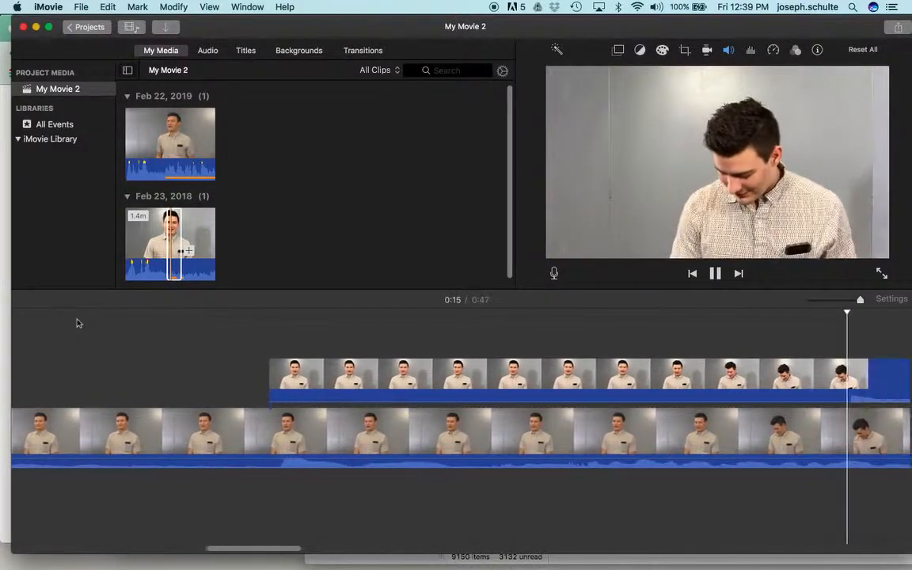
scroll(77, 323, "right", 10)
key("space")
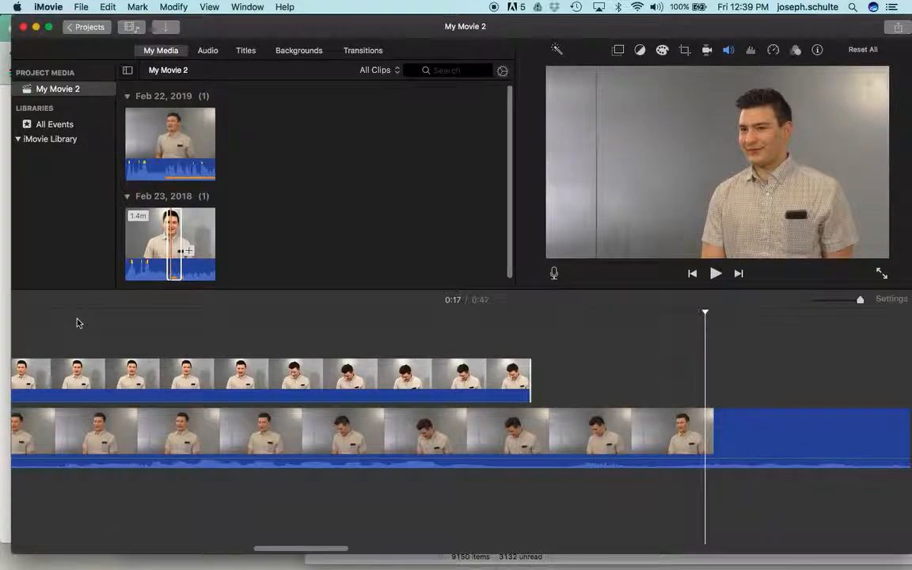
Step: Extend the second cutaway's end to a length of about 5.0 s and pull its start earlier on the timeline
left_click_drag(528, 374, 628, 370)
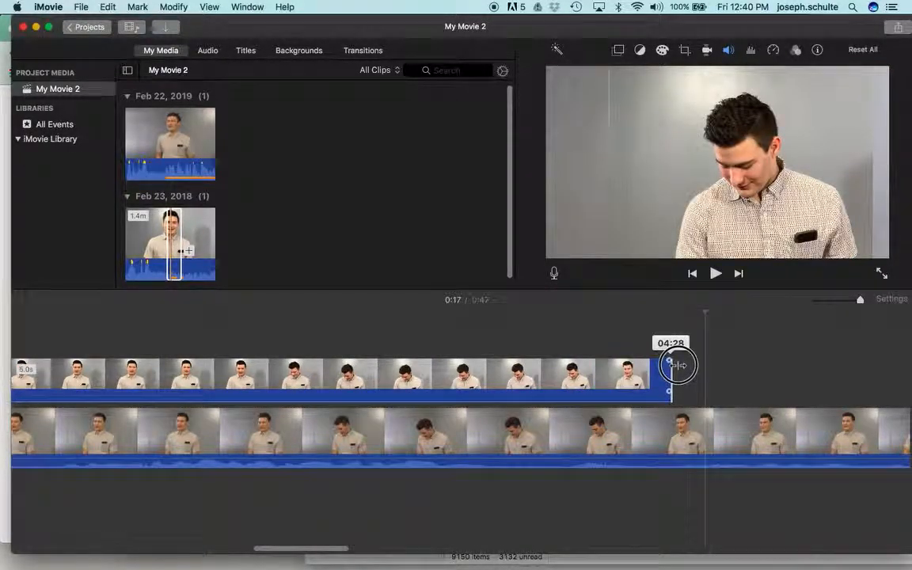
scroll(646, 377, "left", 20)
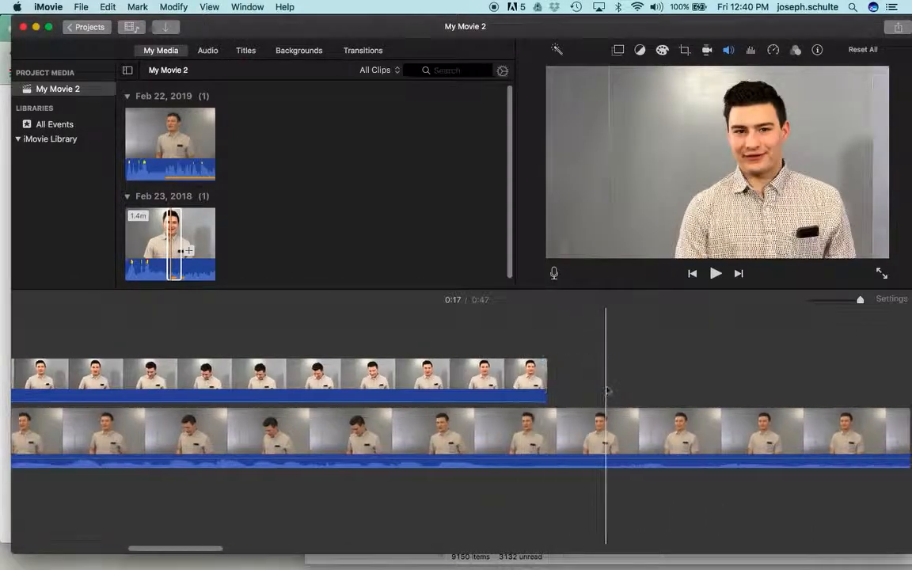
scroll(609, 391, "right", 5)
scroll(611, 391, "right", 5)
left_click_drag(682, 376, 571, 375)
Step: Play the switch to the second cutaway, trim its start slightly later for a length of about 5.5 s, and replay it
left_click(449, 329)
key("space")
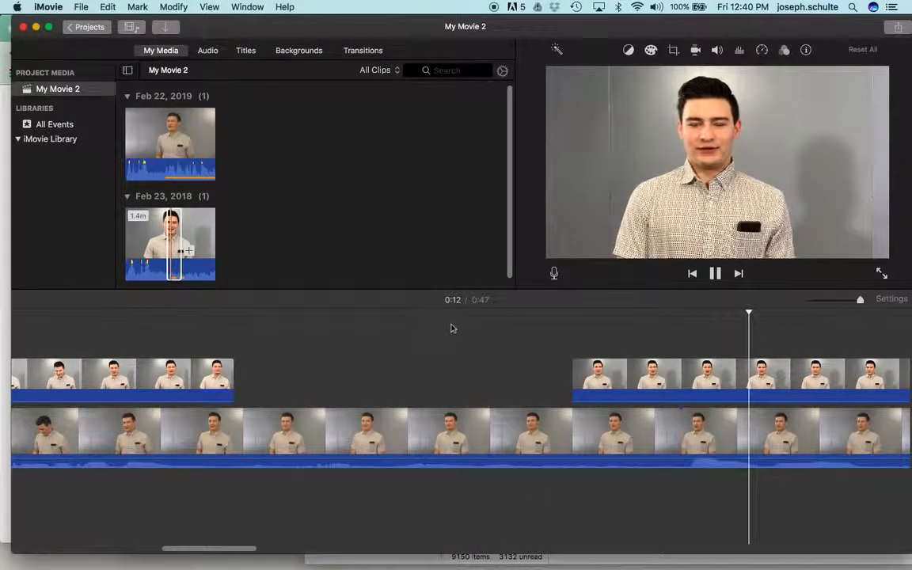
key("space")
left_click_drag(570, 372, 606, 370)
left_click(534, 357)
key("space")
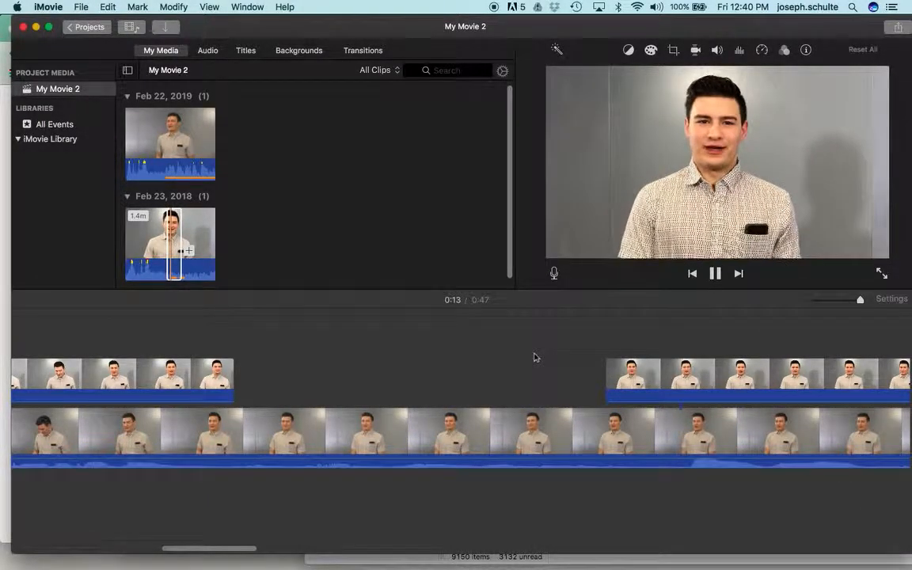
key("space")
Step: Apply Match Color to the first cutaway, using a frame of the angled main clip as the reference
scroll(534, 358, "left", 9)
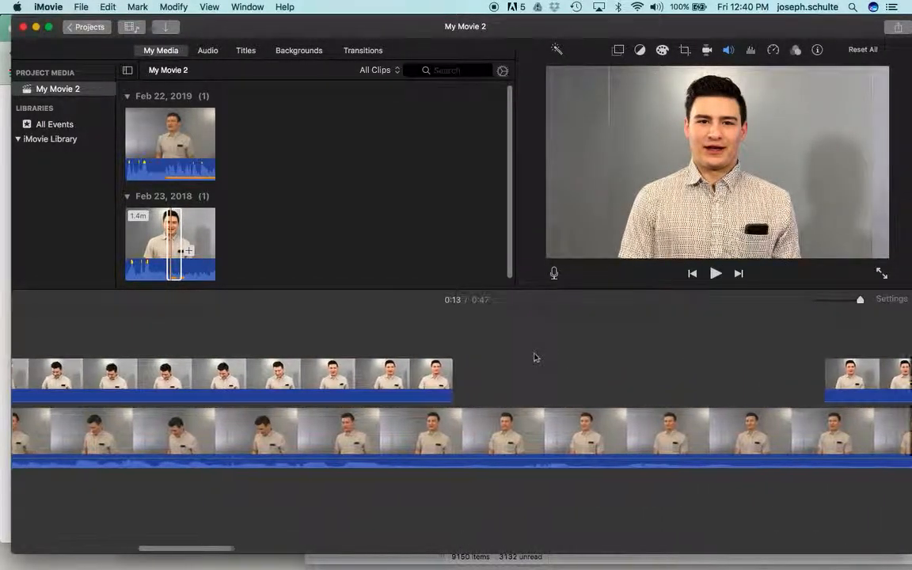
scroll(537, 356, "left", 3)
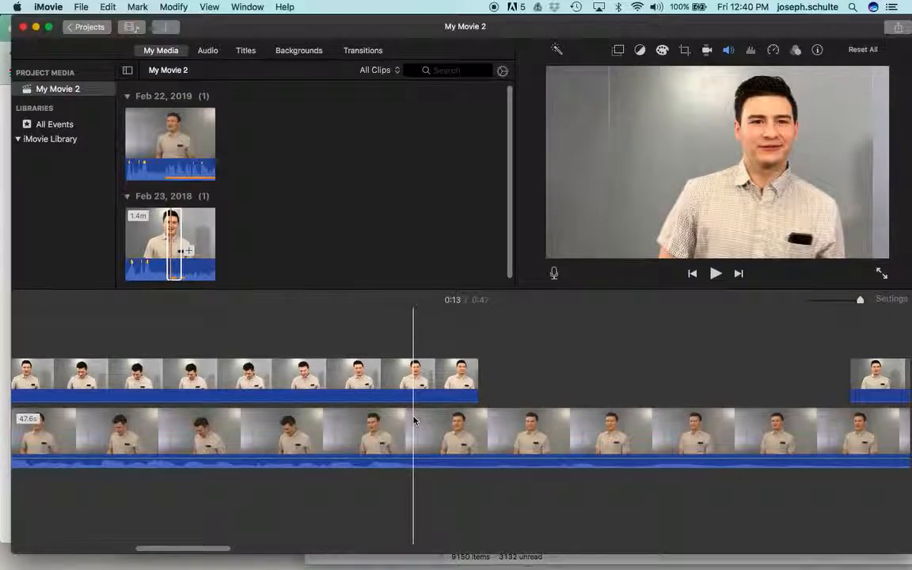
left_click(386, 370)
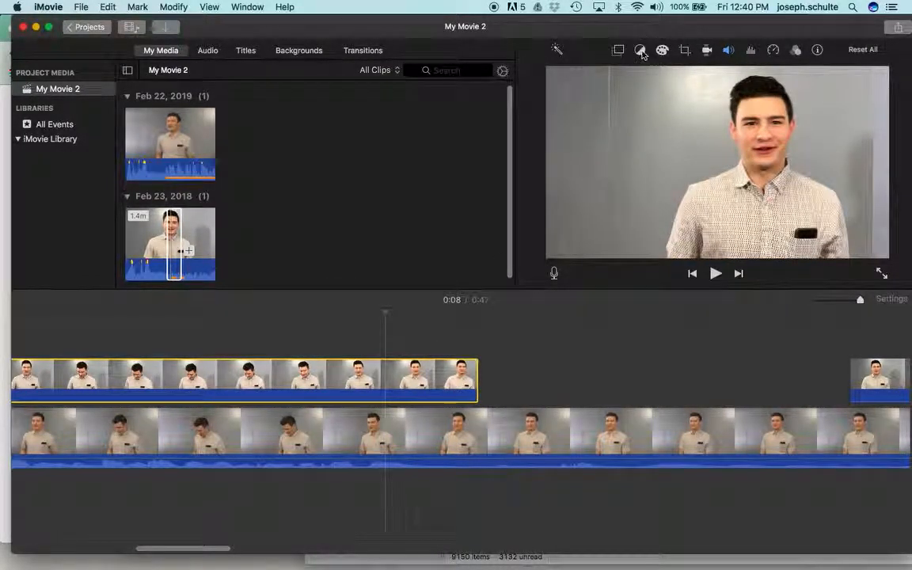
left_click(640, 51)
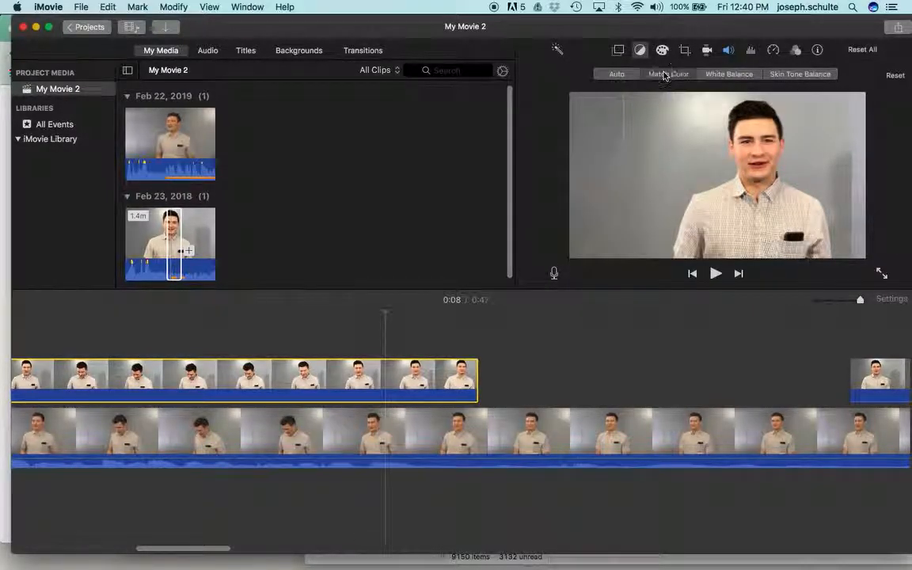
left_click(664, 74)
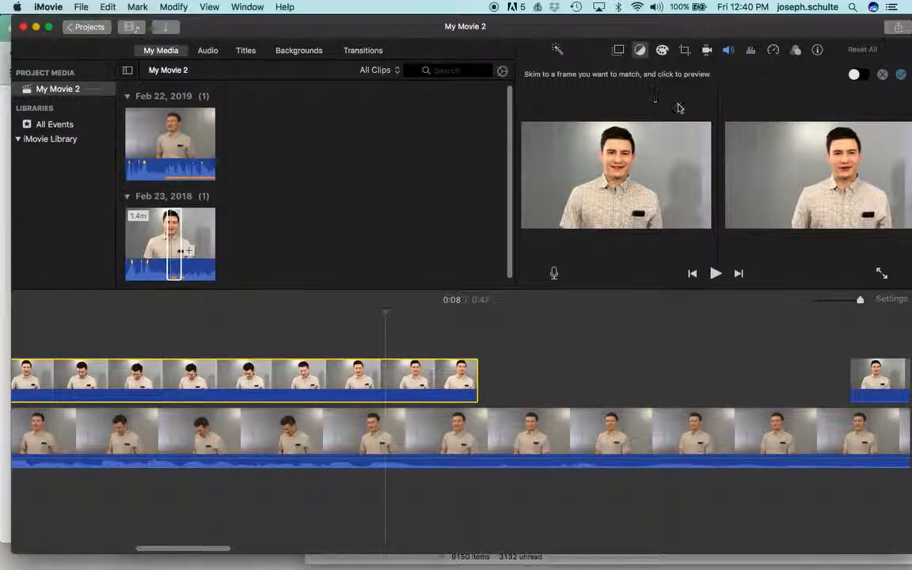
left_click(606, 436)
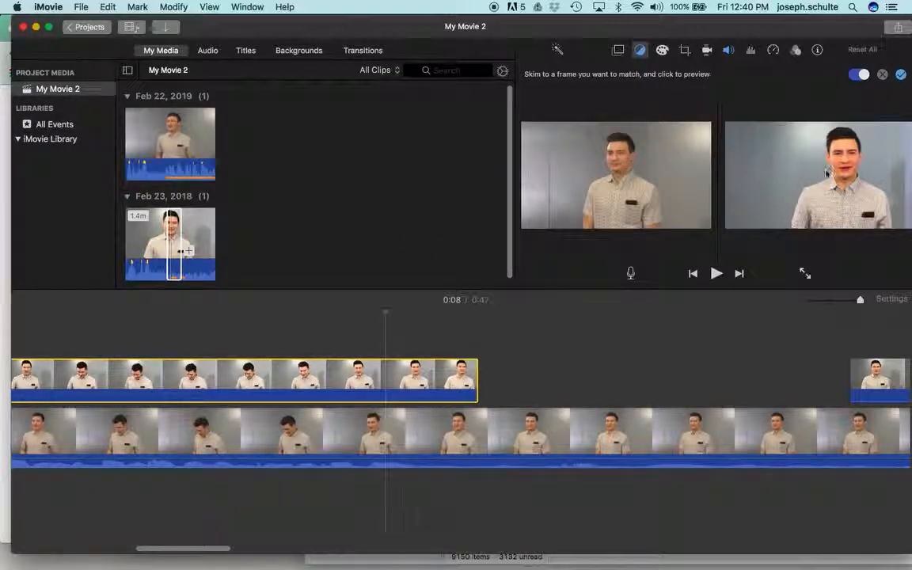
left_click(900, 74)
Step: Play from about 0:07 to 0:10 to compare the colour-matched cutaway with the angled shot
left_click(222, 347)
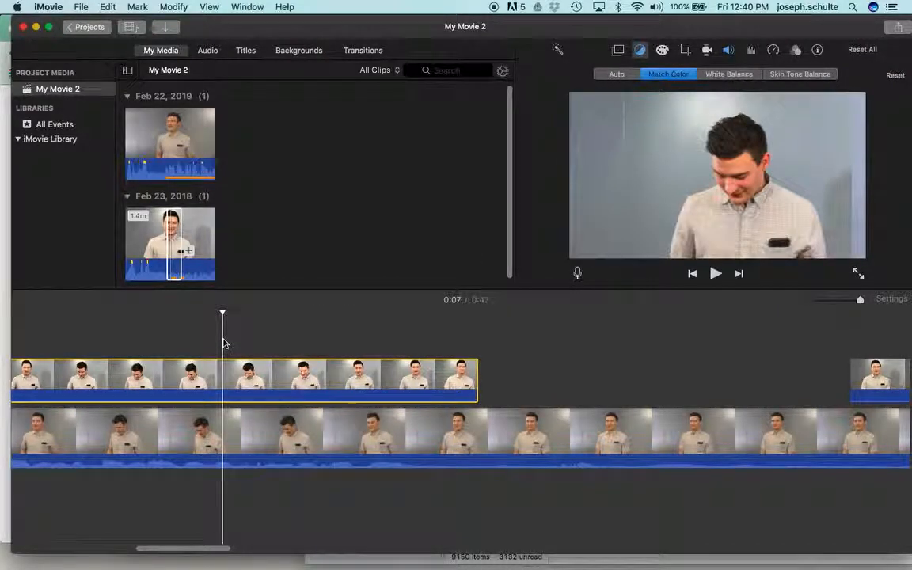
key("space")
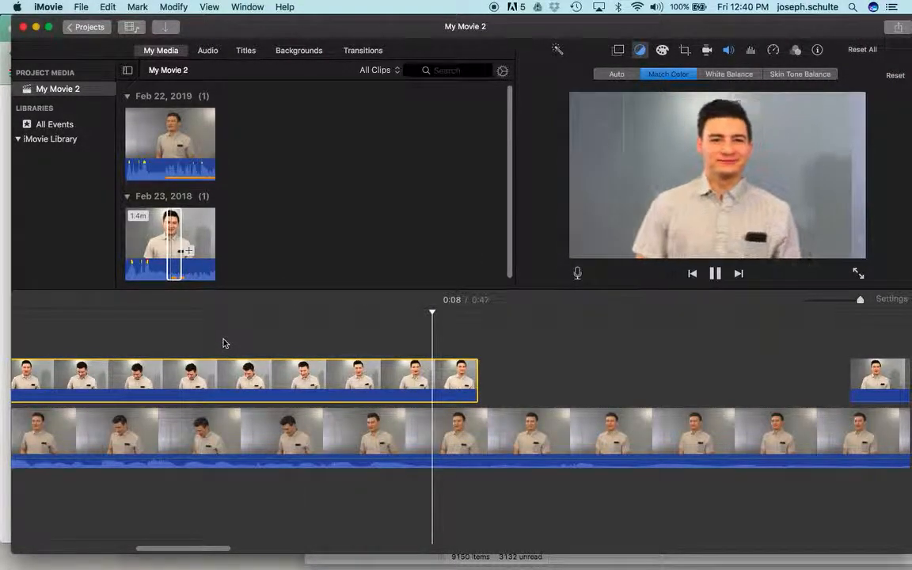
key("space")
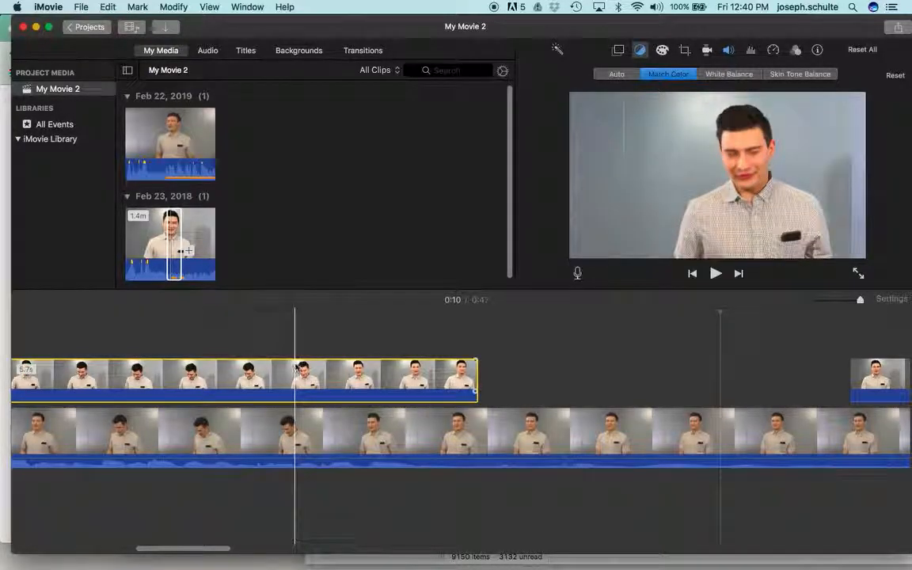
Step: Select the second cutaway at about 0:12 and look over the angle changes along the timeline
scroll(353, 342, "left", 3)
scroll(356, 341, "right", 15)
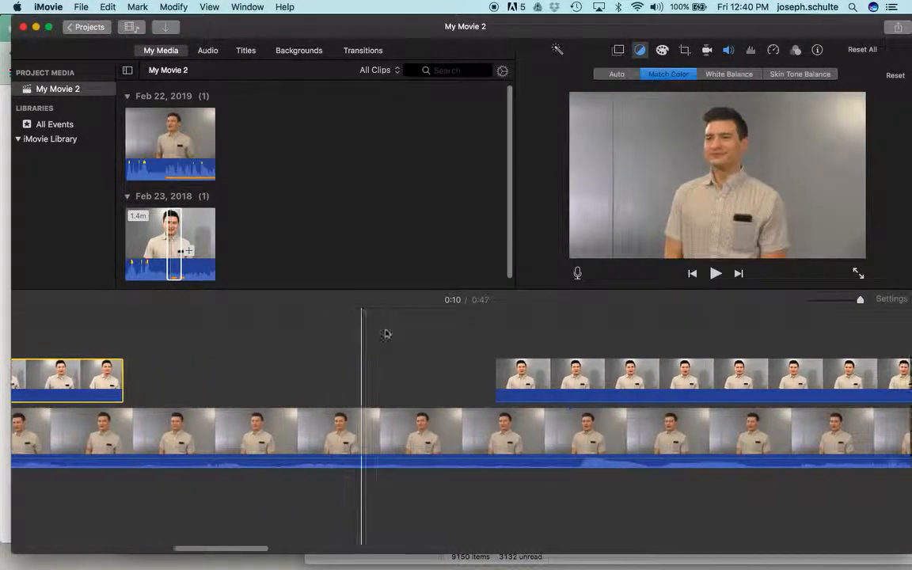
left_click(603, 371)
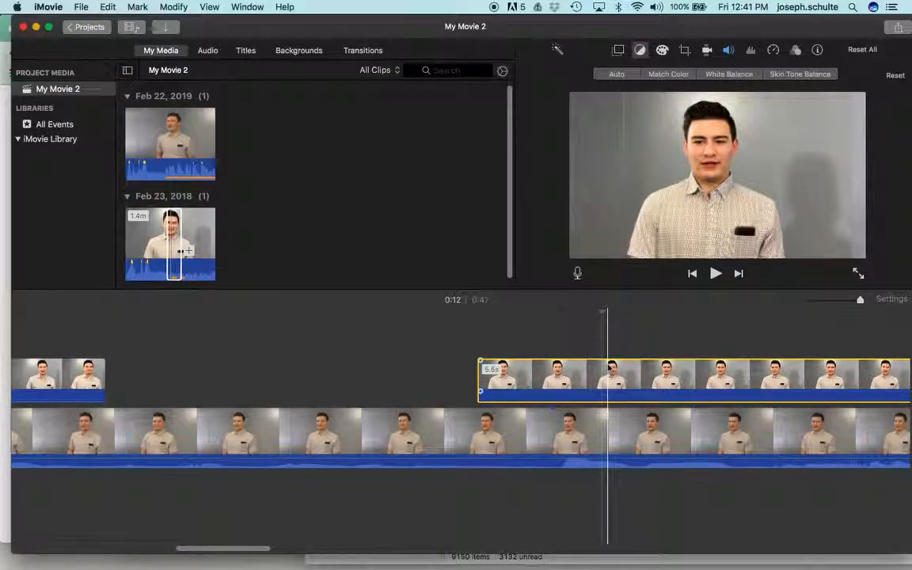
scroll(609, 369, "left", 1)
scroll(608, 366, "right", 6)
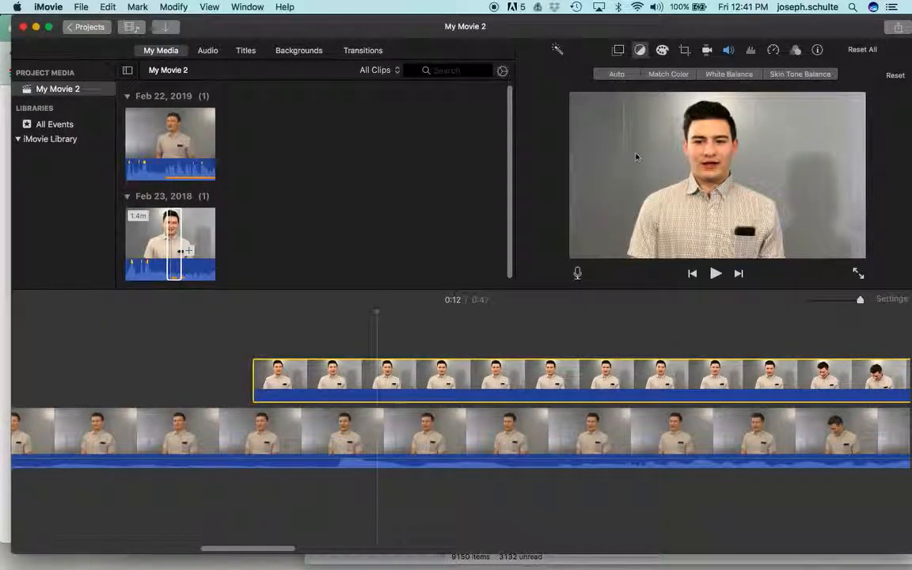
scroll(194, 435, "left", 10)
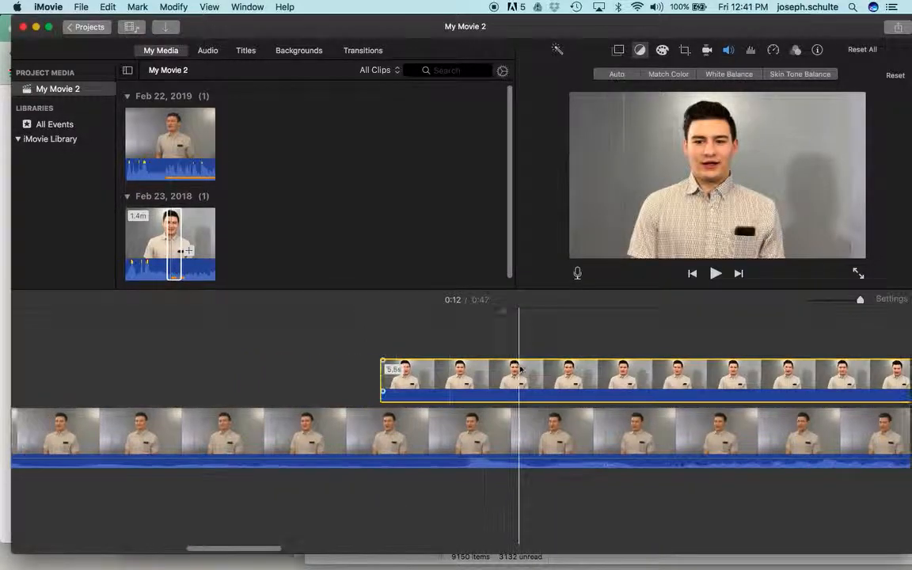
scroll(193, 435, "left", 8)
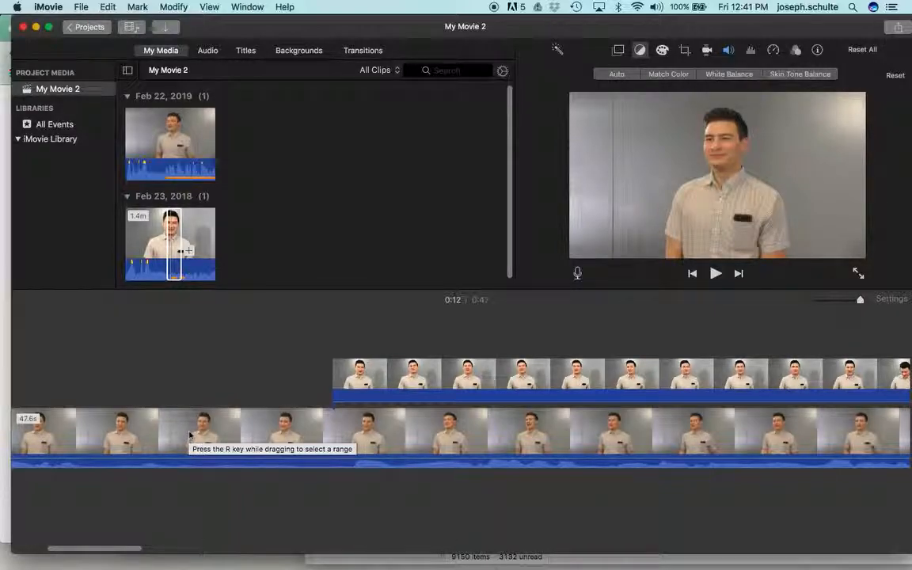
scroll(190, 435, "right", 20)
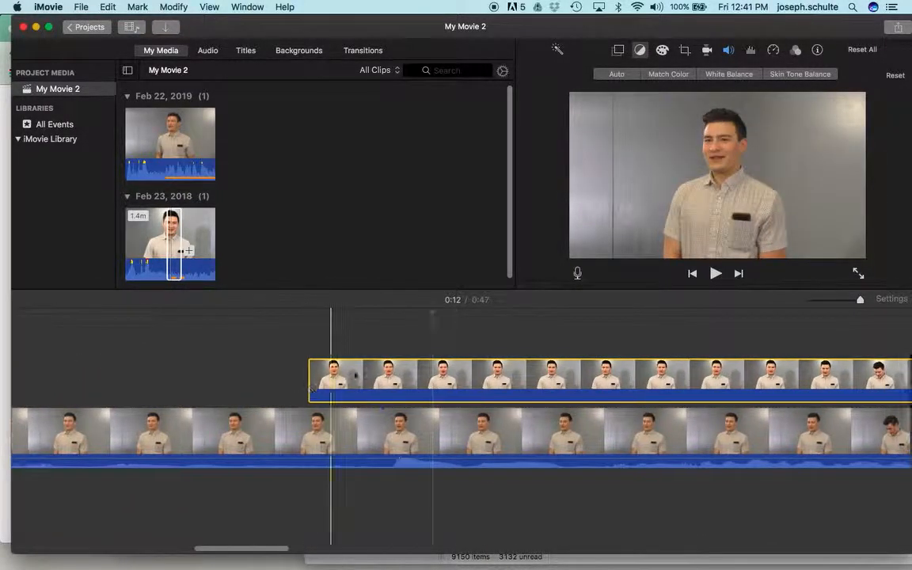
scroll(546, 380, "right", 20)
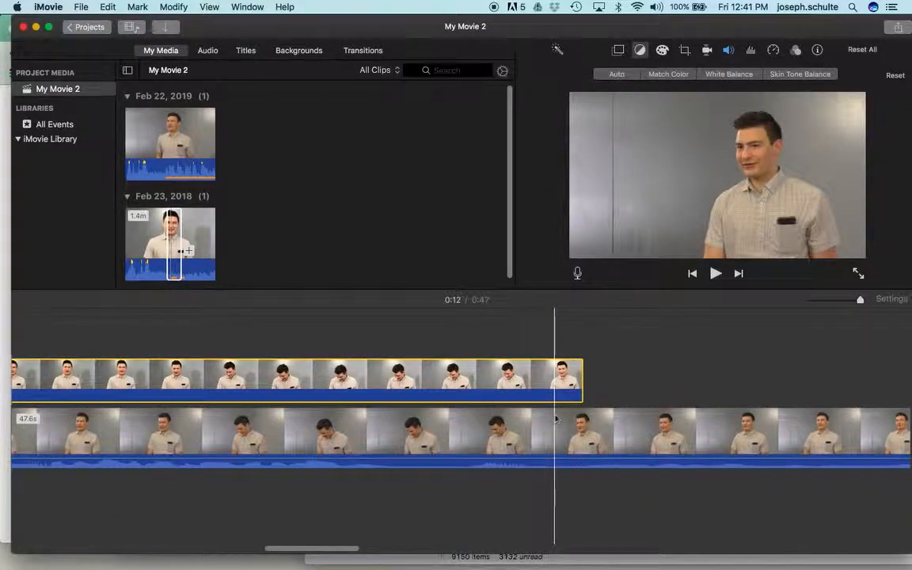
scroll(554, 418, "left", 8)
scroll(554, 418, "left", 15)
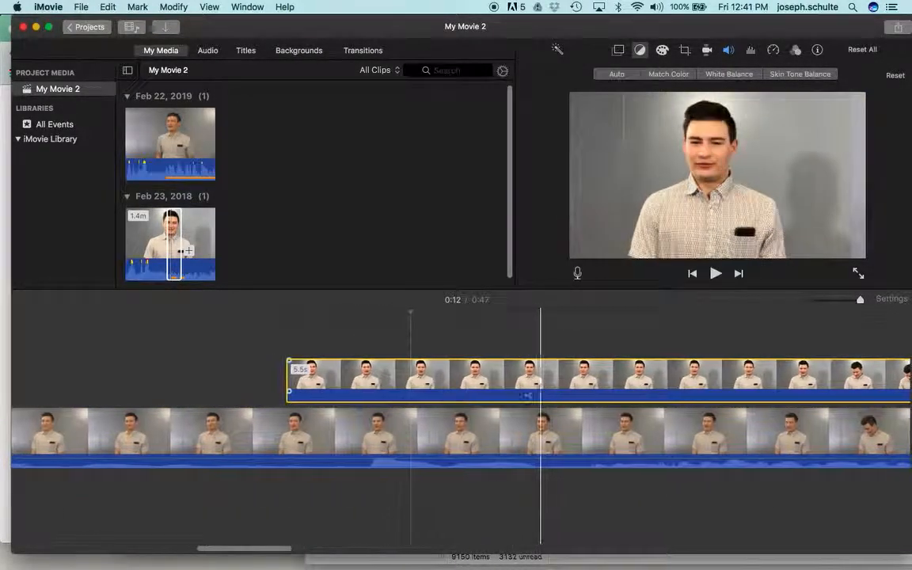
Step: Check the movie's duration in the file export settings and close them without exporting
left_click(898, 27)
left_click(825, 166)
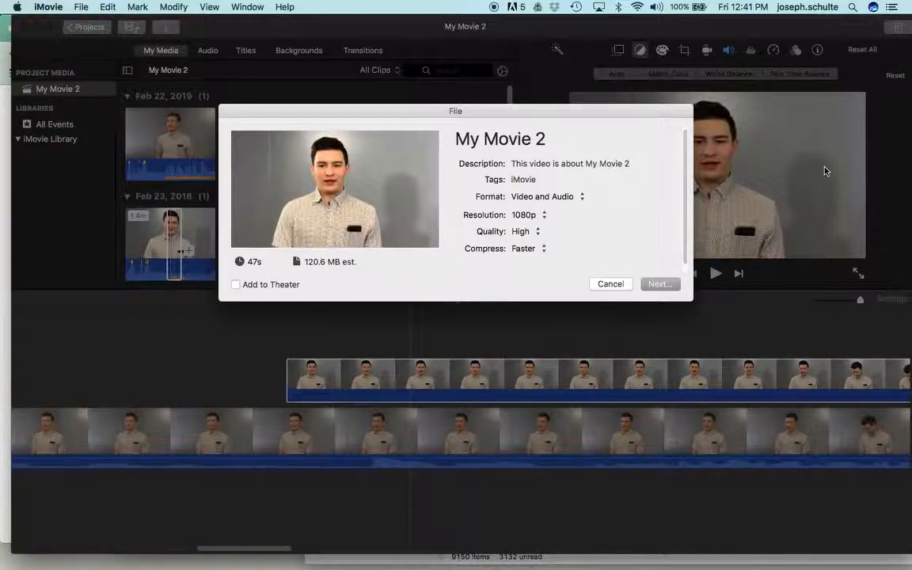
left_click(610, 283)
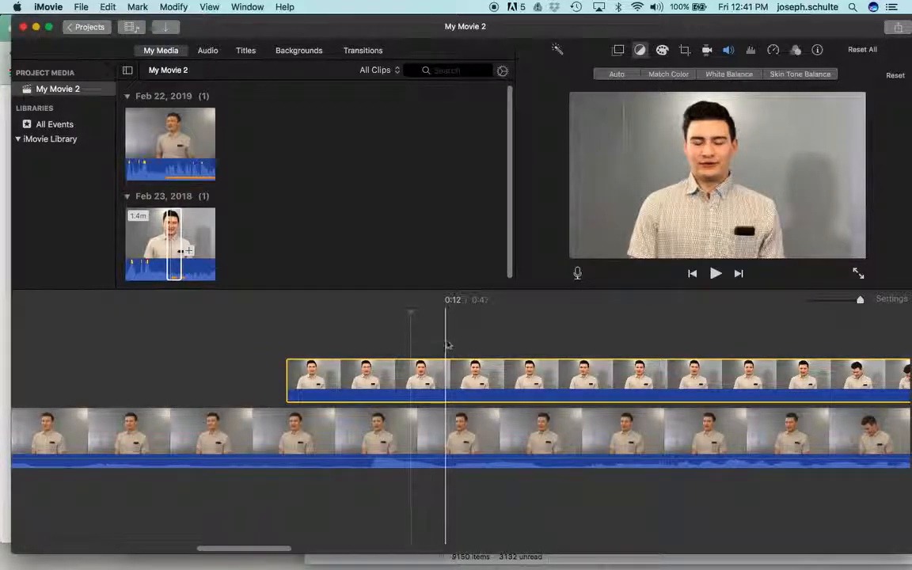
scroll(194, 163, "down", 1)
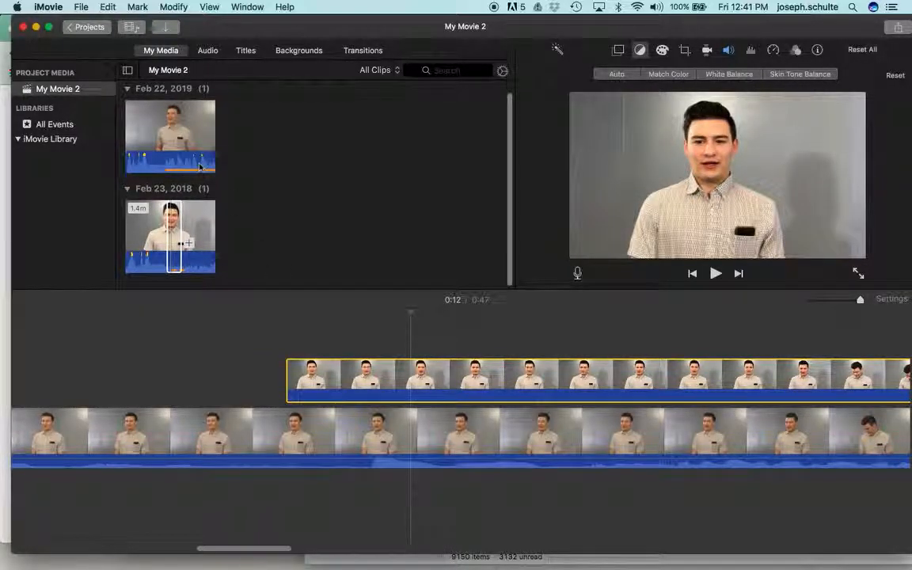
scroll(198, 167, "up", 1)
left_click(200, 167)
left_click(377, 362)
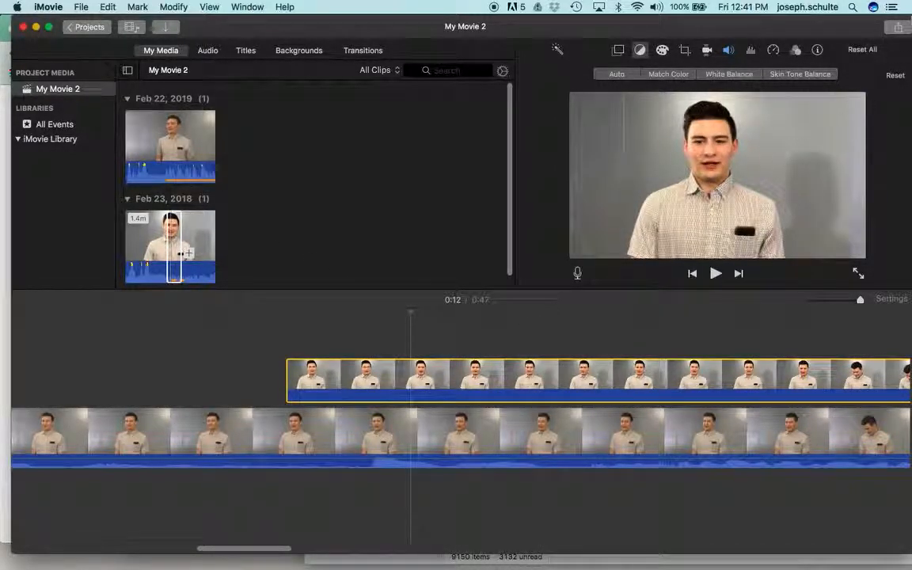
left_click(902, 29)
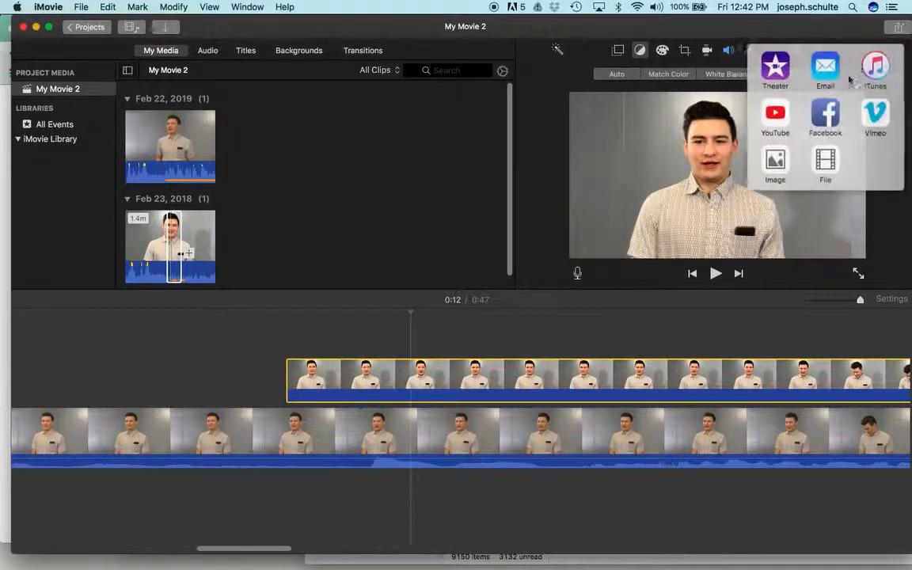
left_click(826, 161)
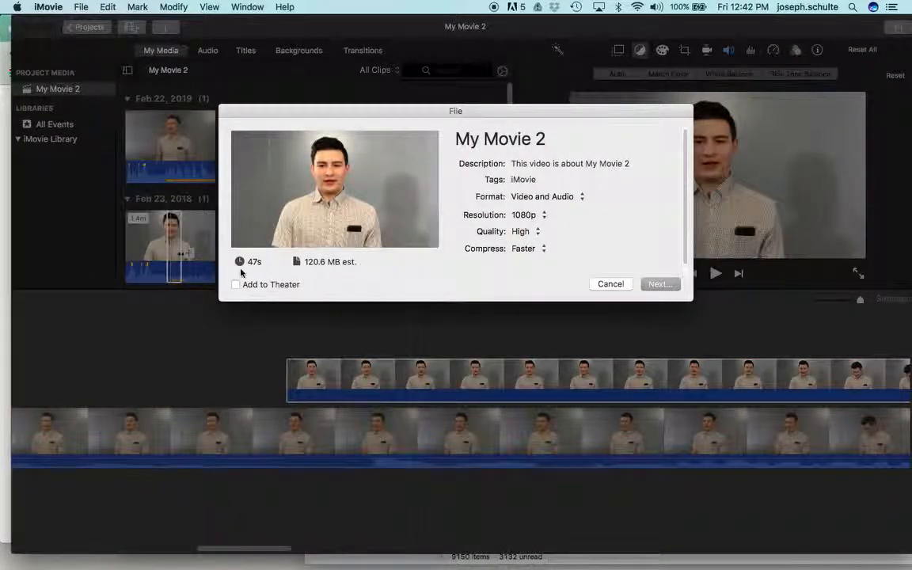
left_click(611, 283)
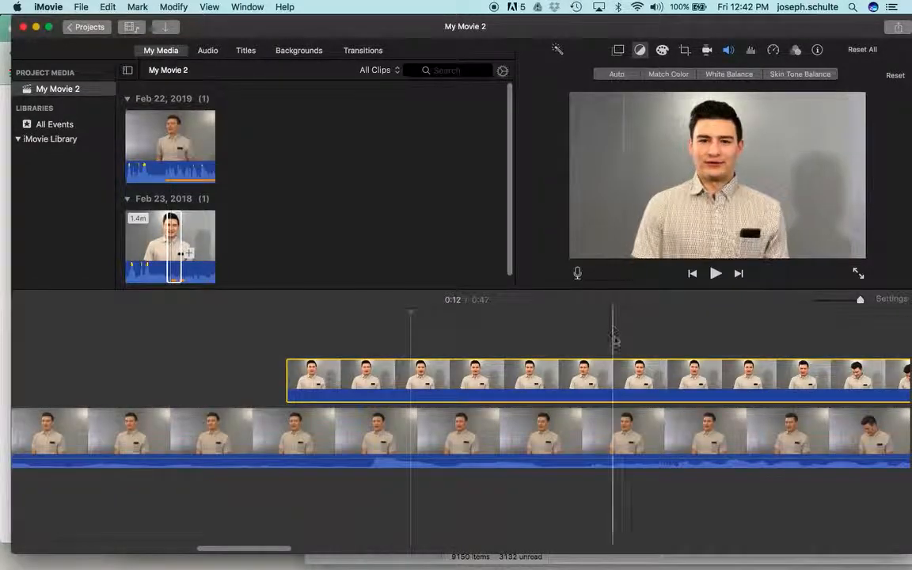
Step: Split the main clip shortly after the second cutaway ends, at about 0:18, and delete everything after the split
scroll(613, 328, "right", 10)
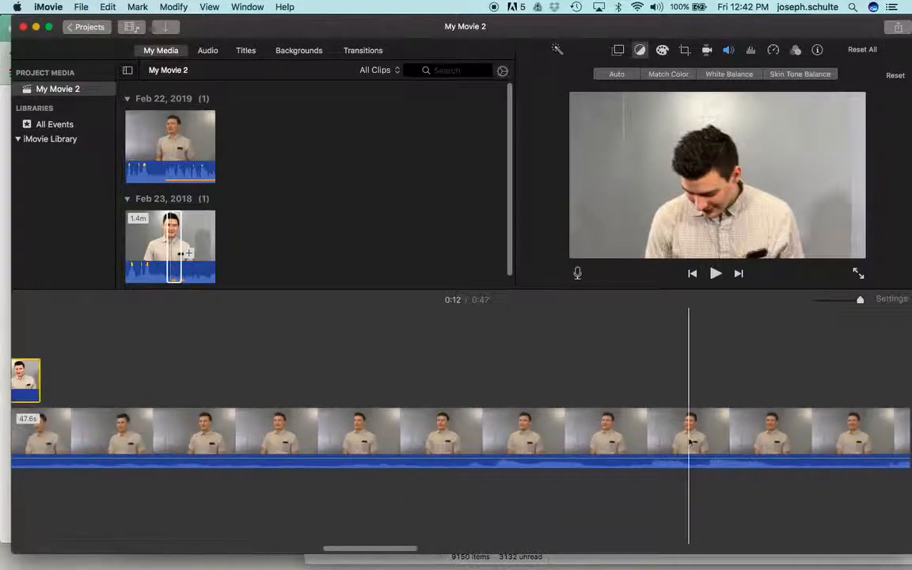
scroll(680, 437, "left", 8)
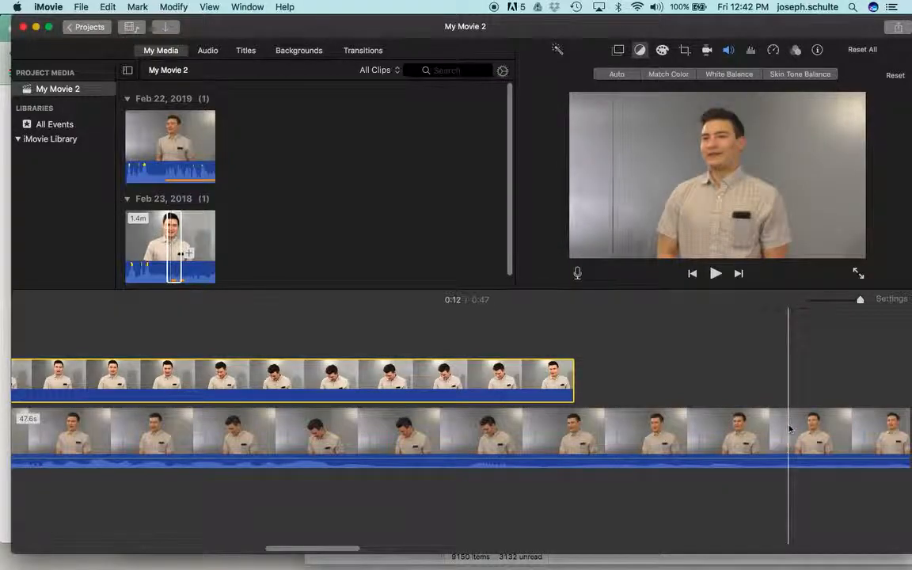
left_click(789, 428)
key("super+b")
left_click(839, 442)
key("Delete")
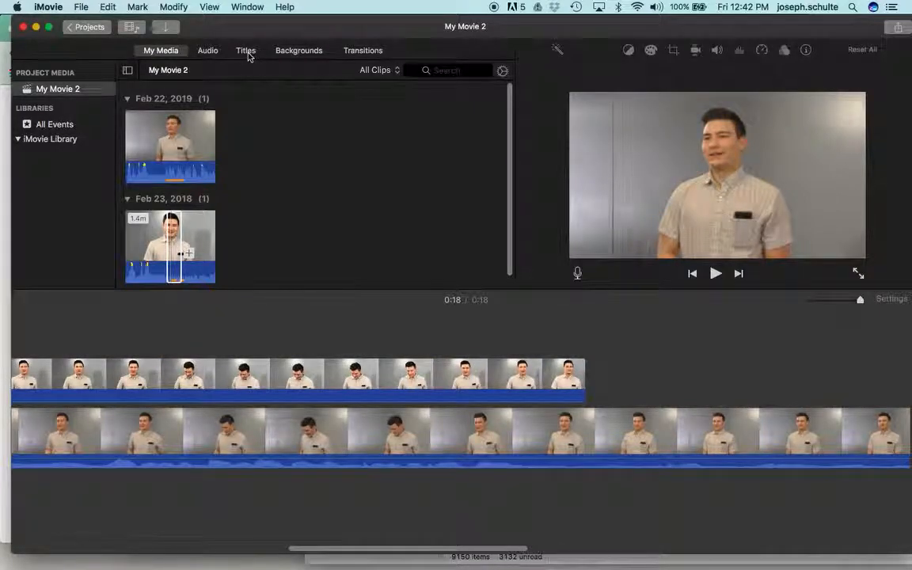
Step: Add a Fade to Black transition at the start and another at the end of the main clip
left_click(372, 50)
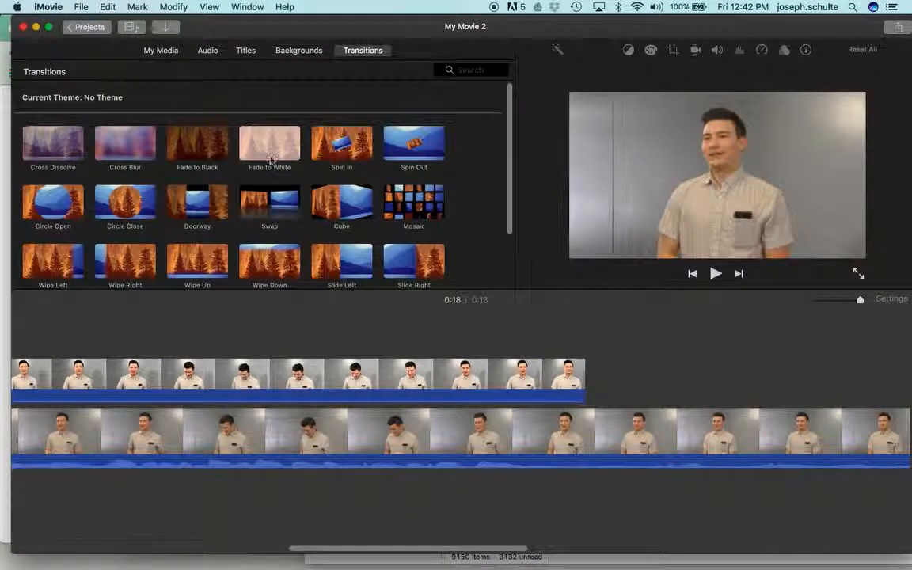
scroll(200, 162, "down", 2)
scroll(201, 333, "left", 5)
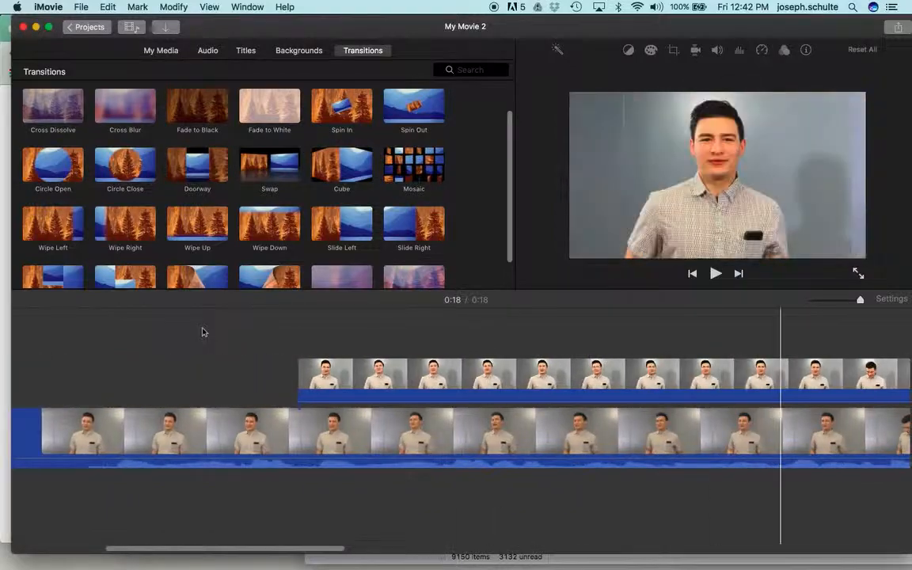
scroll(202, 332, "left", 5)
left_click_drag(198, 109, 22, 437)
scroll(55, 449, "right", 2)
left_click_drag(198, 108, 523, 435)
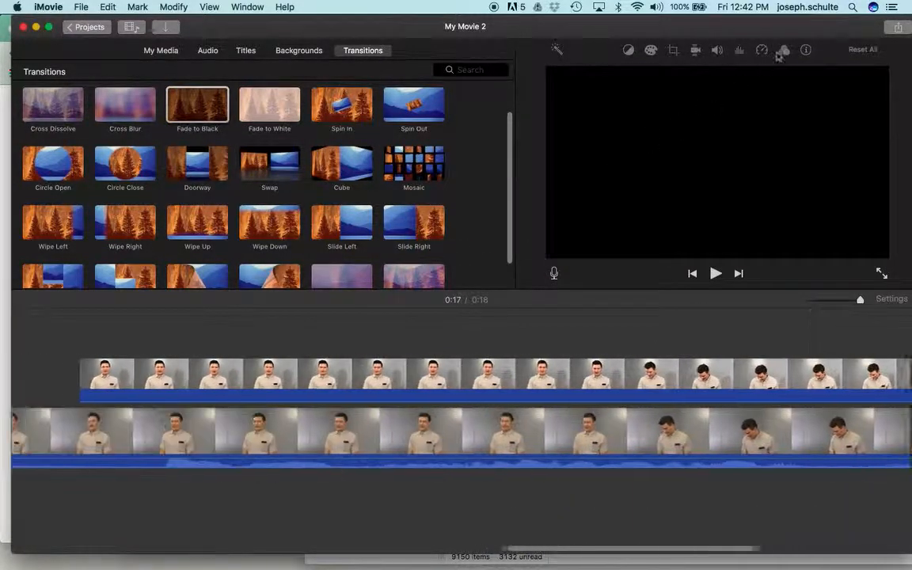
Step: Open the file export settings for the movie and set the resolution to 720p
left_click(898, 27)
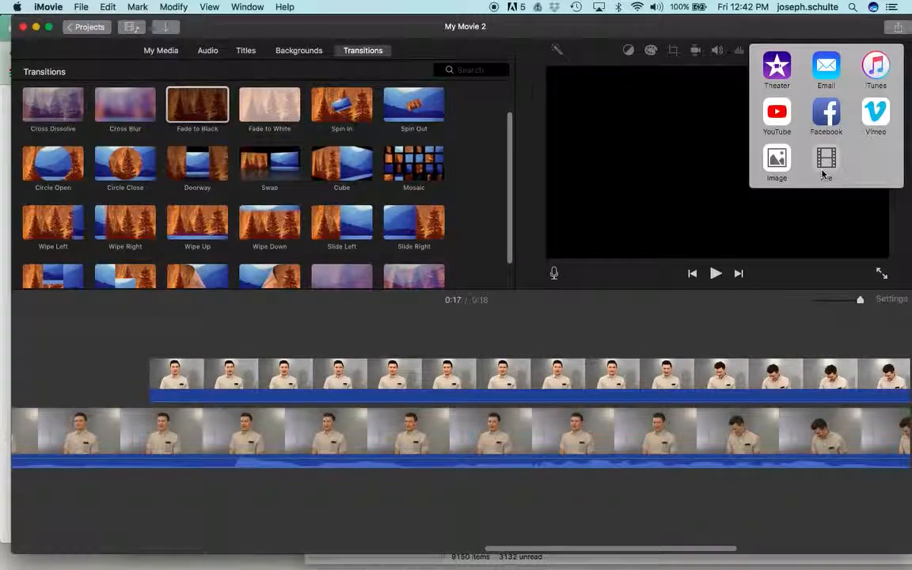
left_click(823, 171)
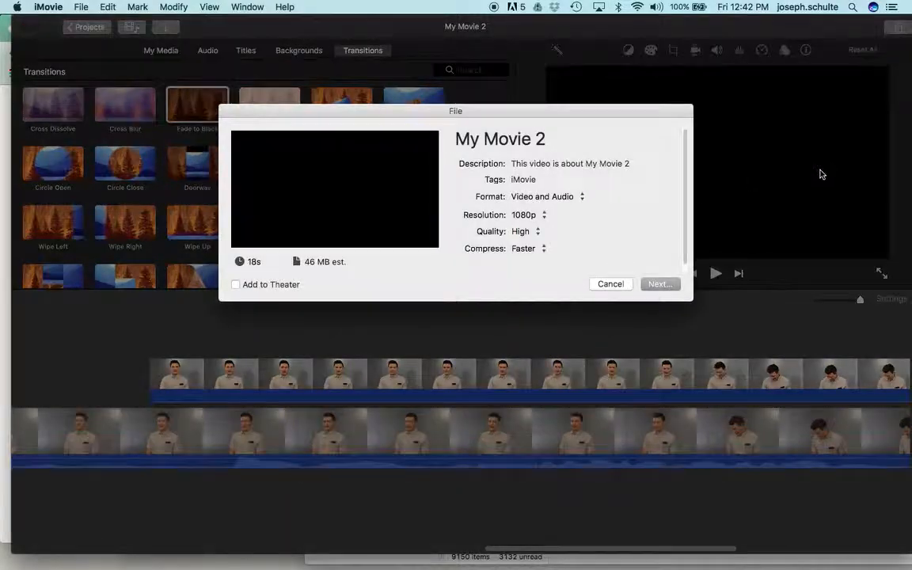
left_click(527, 214)
left_click(536, 205)
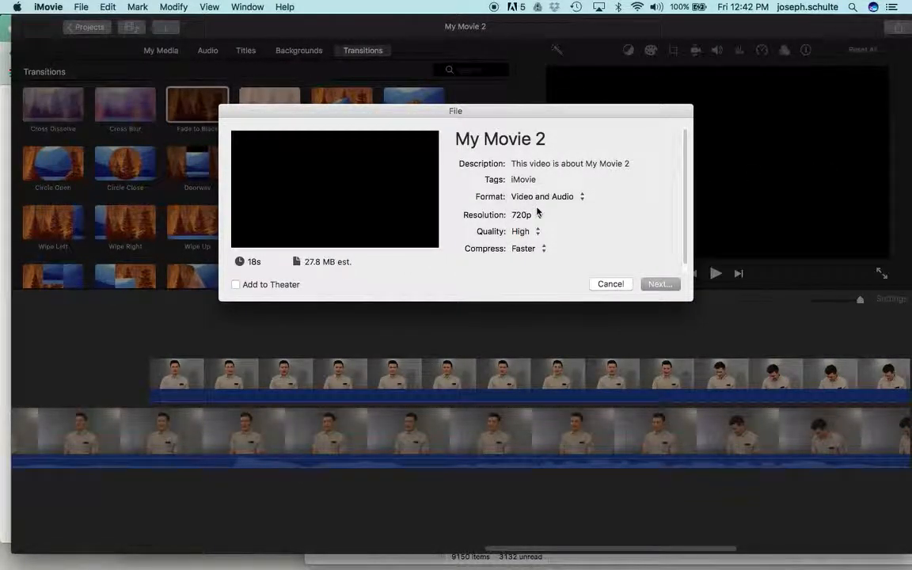
Step: Title the export "Multi-Cam Video With Close Source Audio" followed by the creator's surname, and save the video file
left_click(535, 139)
key("super+a")
type("M")
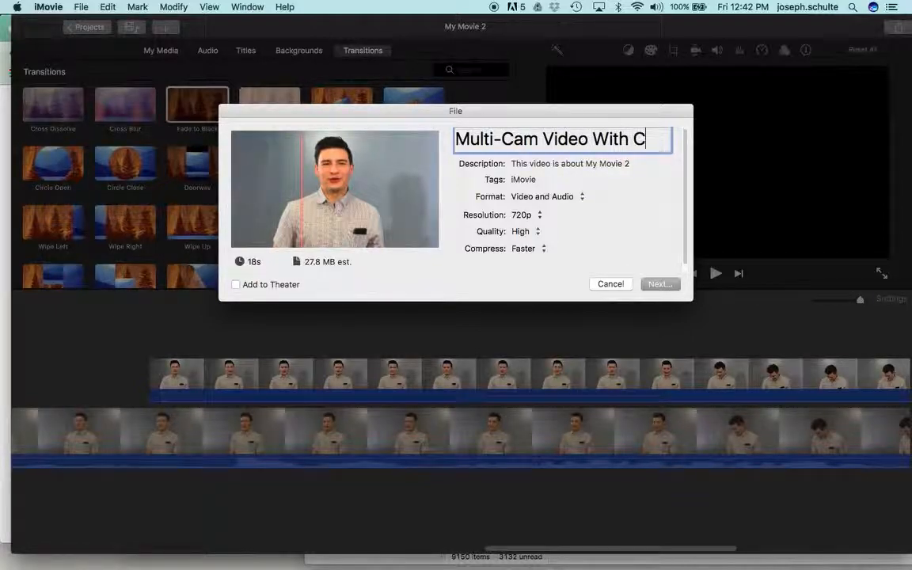
type("e Source")
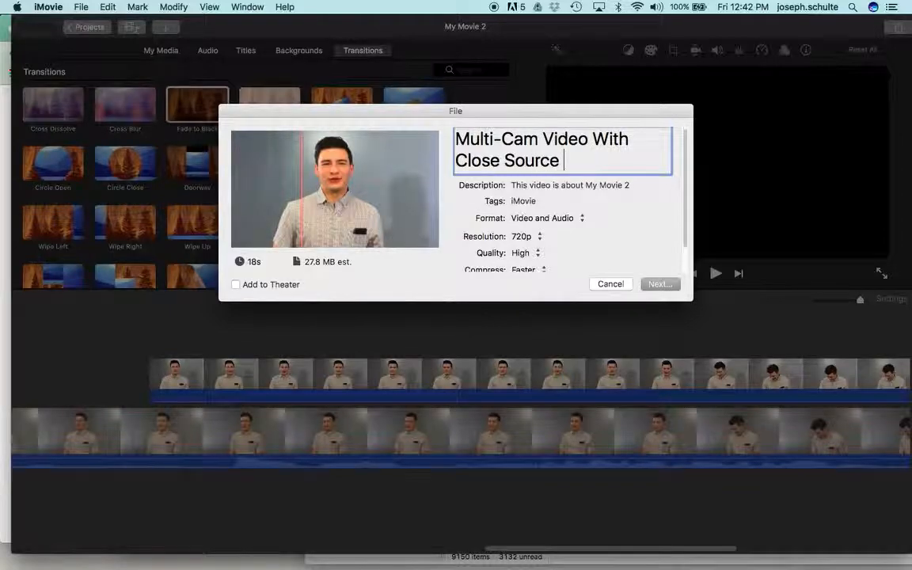
type(" Audio Schulte")
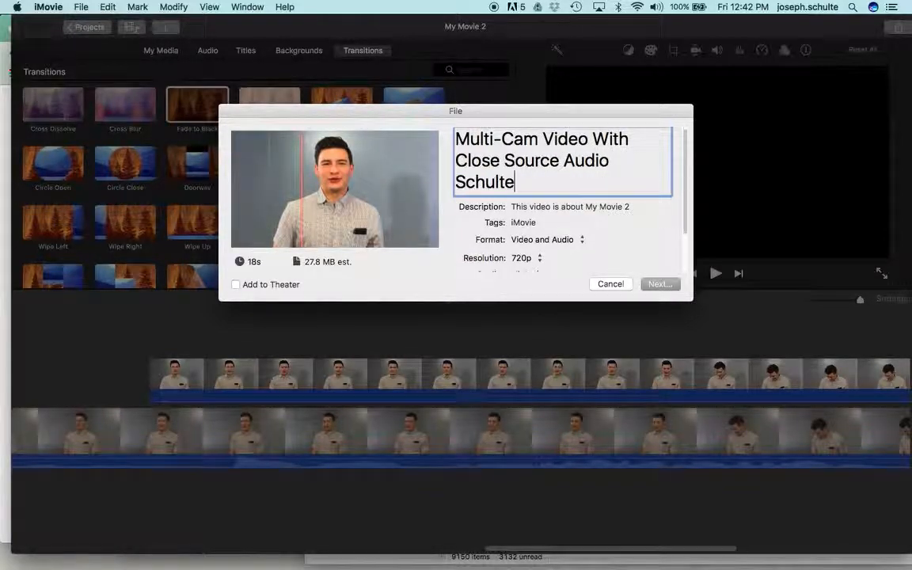
left_click(659, 284)
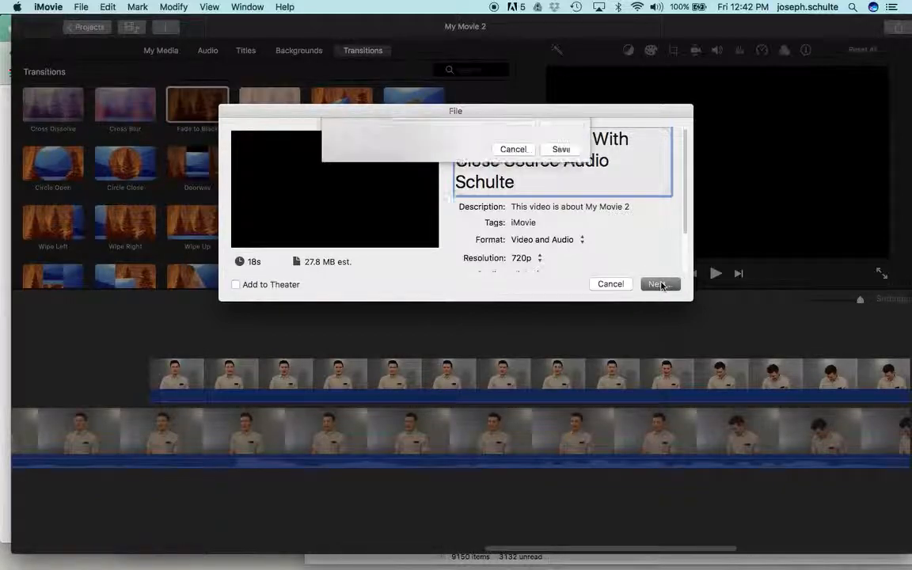
left_click(561, 195)
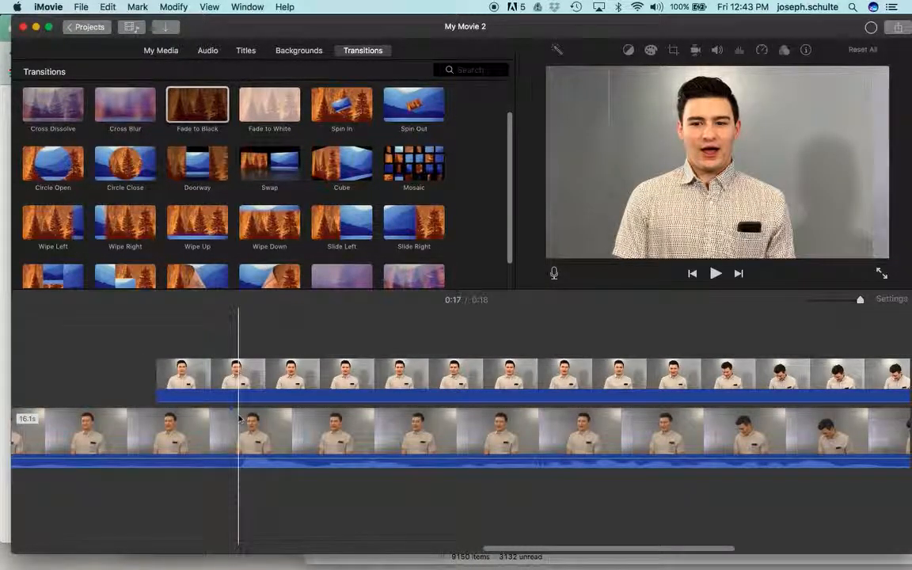
Step: Fit the whole edit with both cutaways in the timeline and capture a screenshot of the full edit window, including the username
key("super+minus")
key("super+minus")
scroll(241, 418, "left", 3)
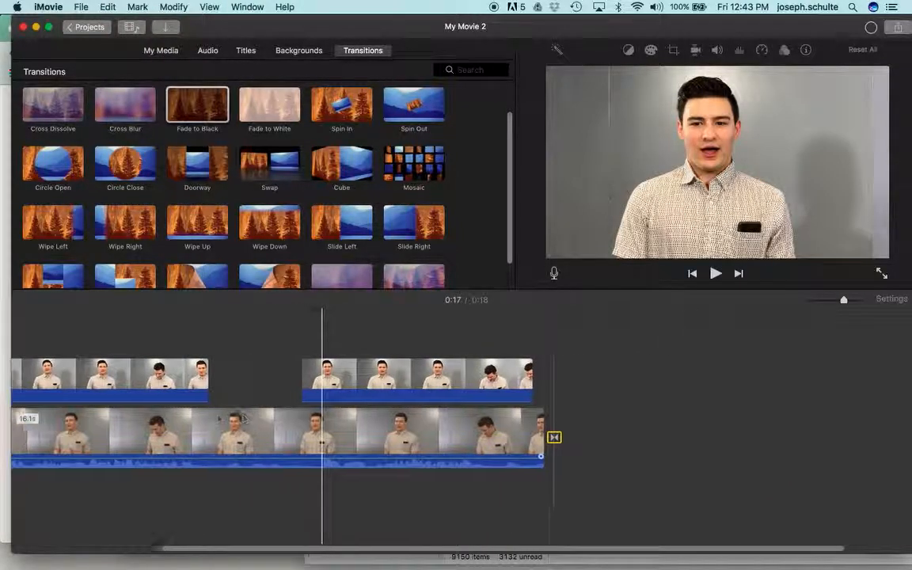
scroll(241, 418, "left", 6)
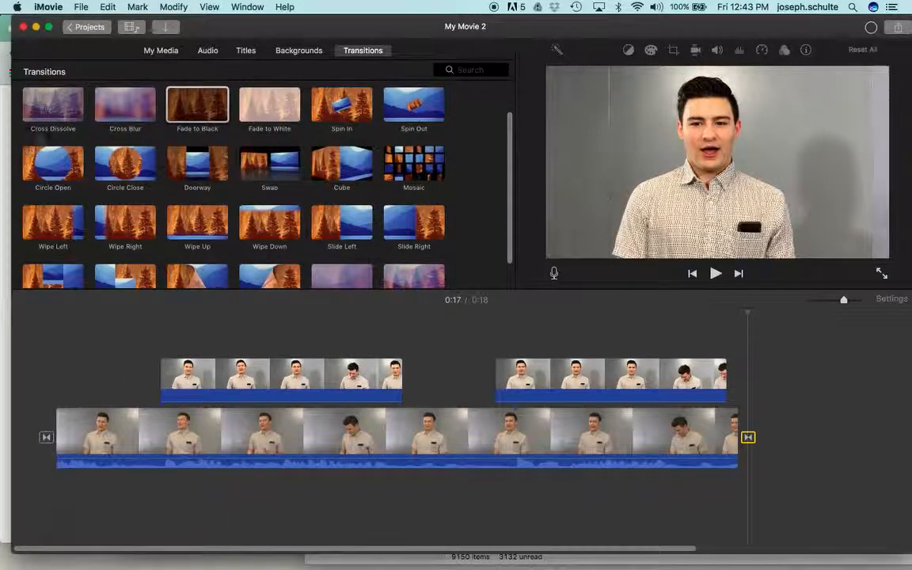
left_click_drag(9, 11, 879, 511)
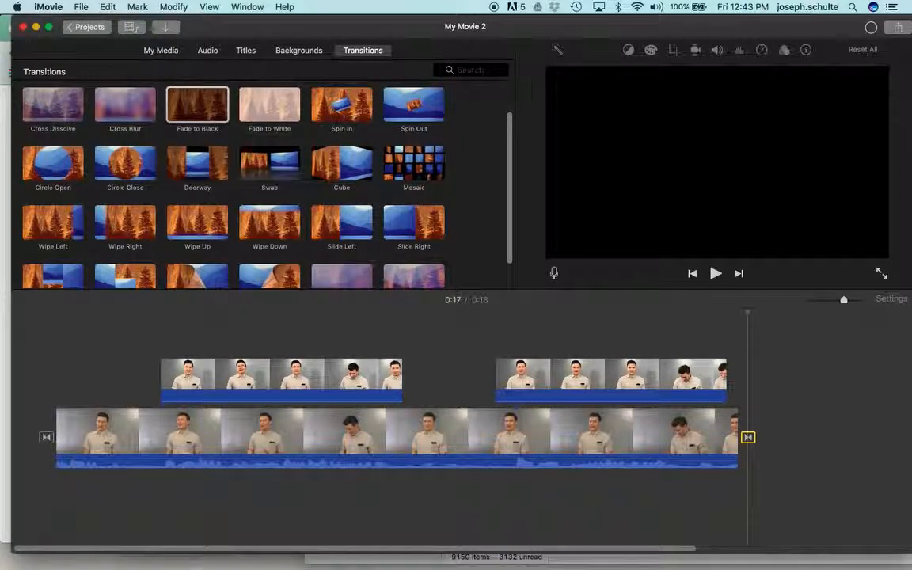
Step: Switch to the Schoology discussion in Chrome and review the assignment criteria down to the comment box
left_click(189, 561)
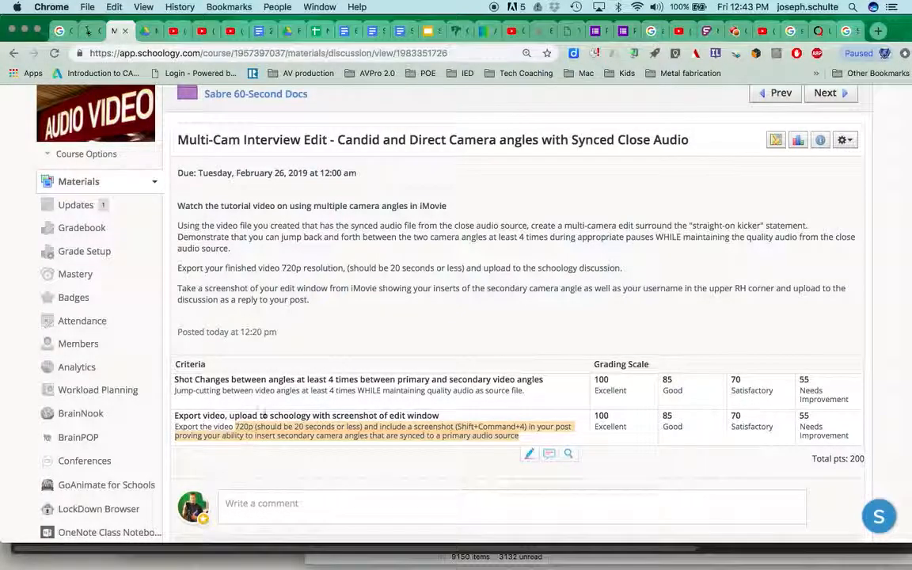
scroll(269, 415, "down", 5)
scroll(269, 415, "up", 3)
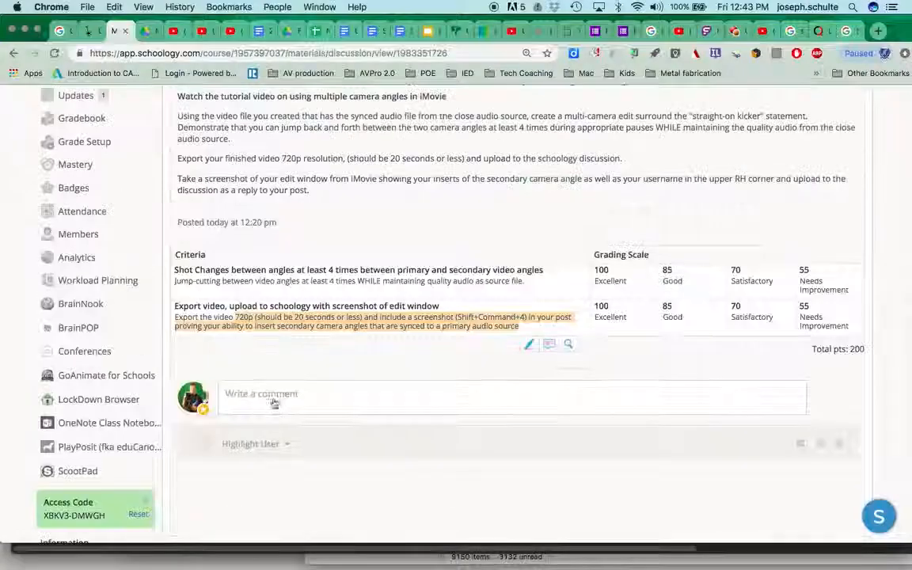